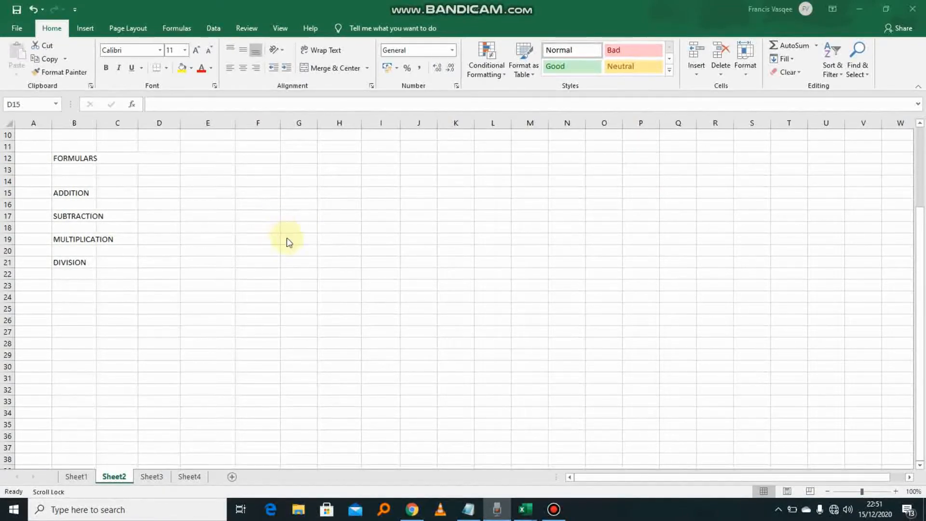
- Scroll up to show row 1 and the orange weekly-scores table above the FORMULARS labels
scroll(218, 216, up, 1)
scroll(294, 255, up, 2)
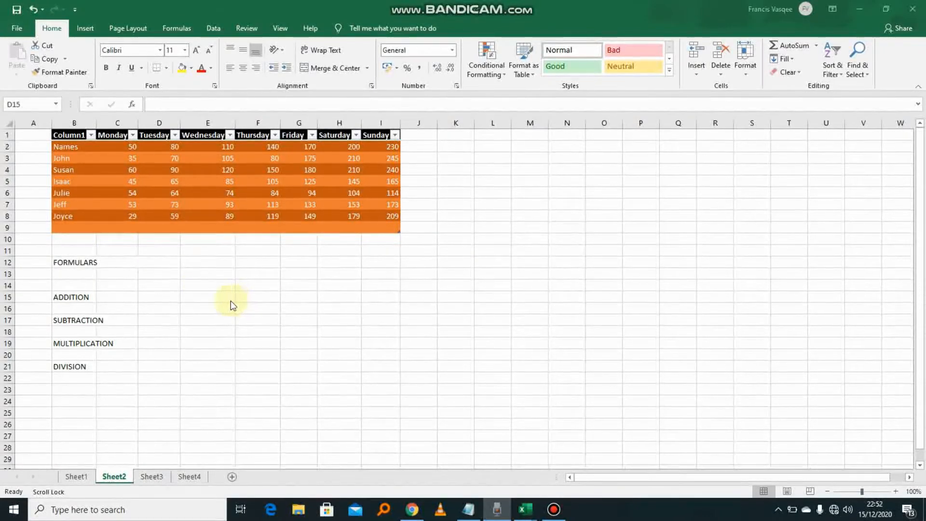
- Type a question into D15 asking the row-3 person's Wednesday and Sunday total
click(150, 296)
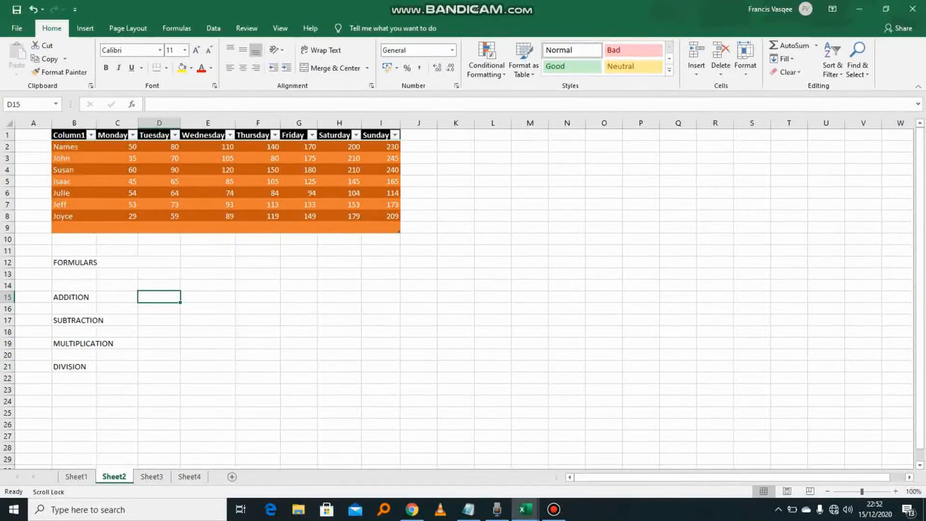
text(What)
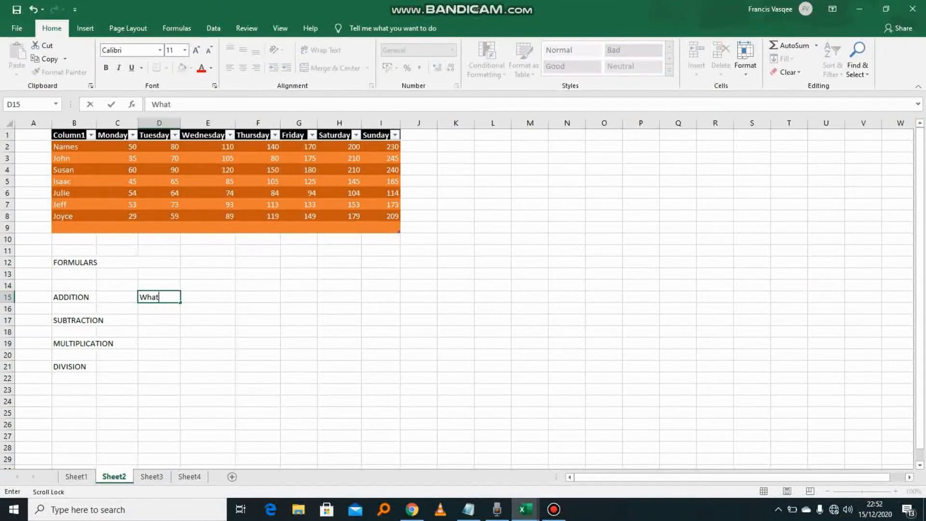
text( are JOhn's totals for wed)
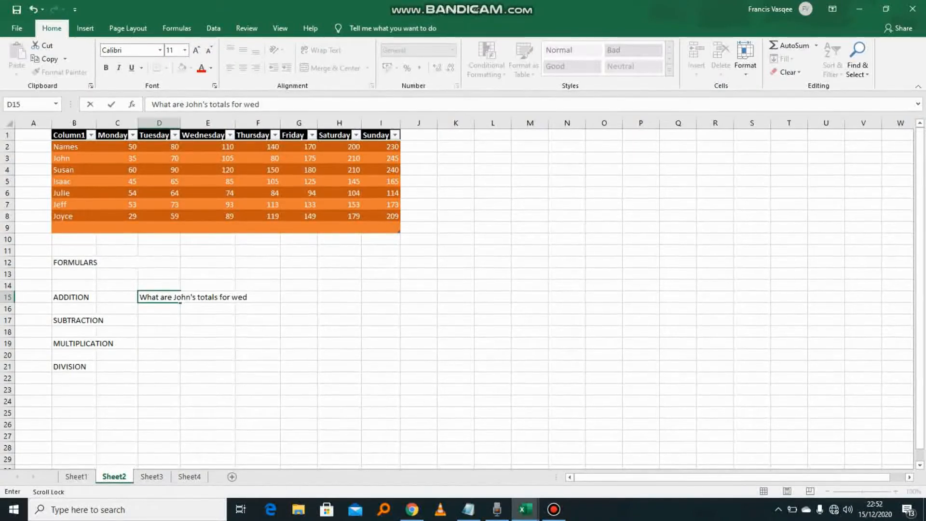
text(ay an)
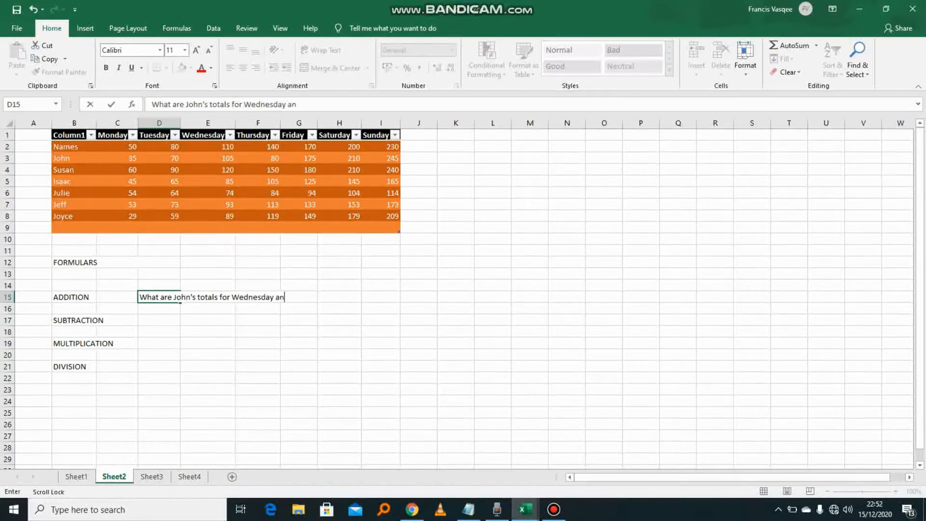
text(d sunday)
click(276, 307)
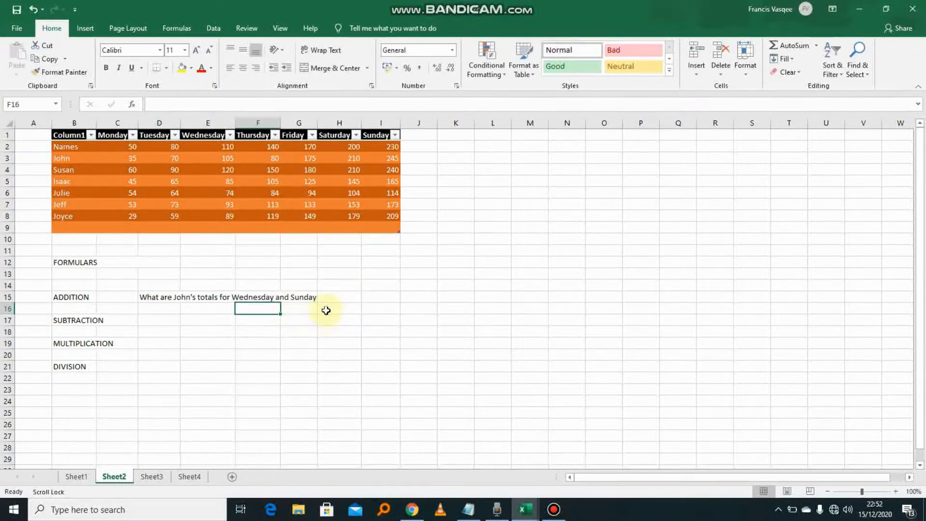
click(374, 298)
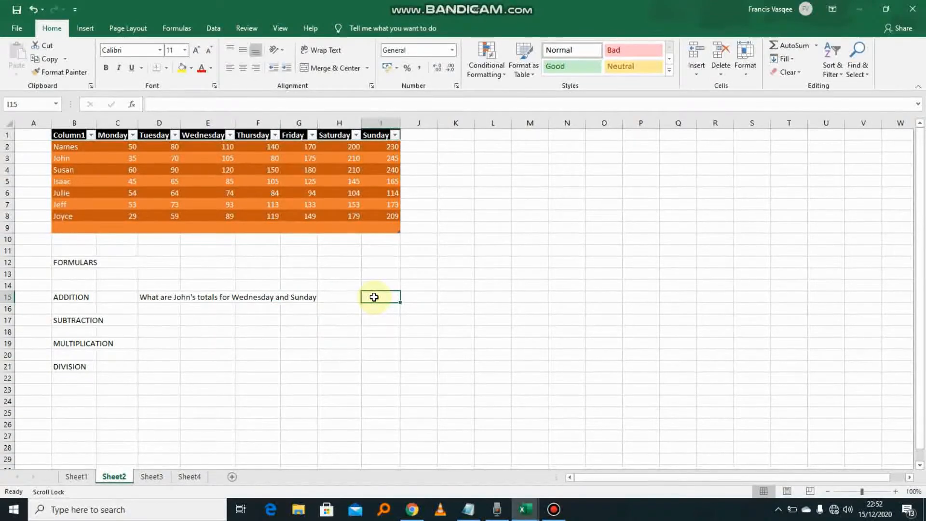
click(297, 296)
click(337, 298)
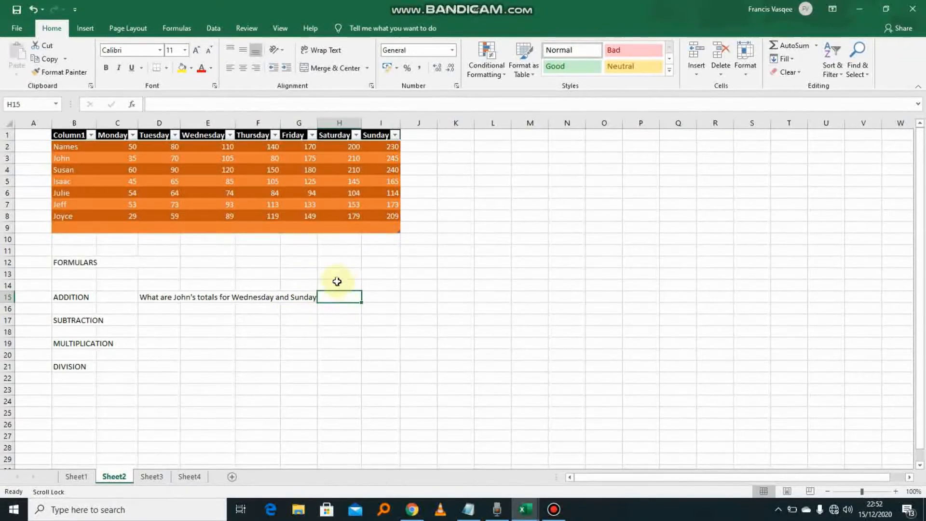
click(387, 294)
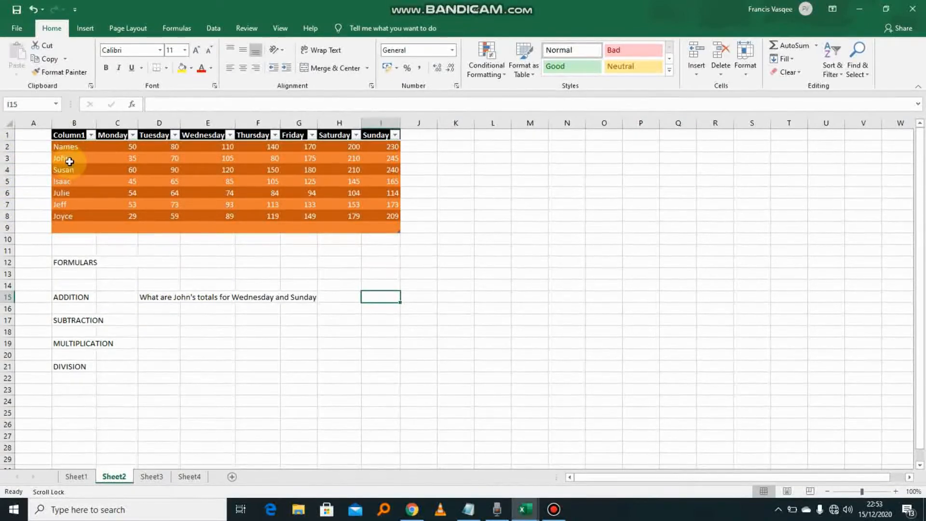
click(216, 158)
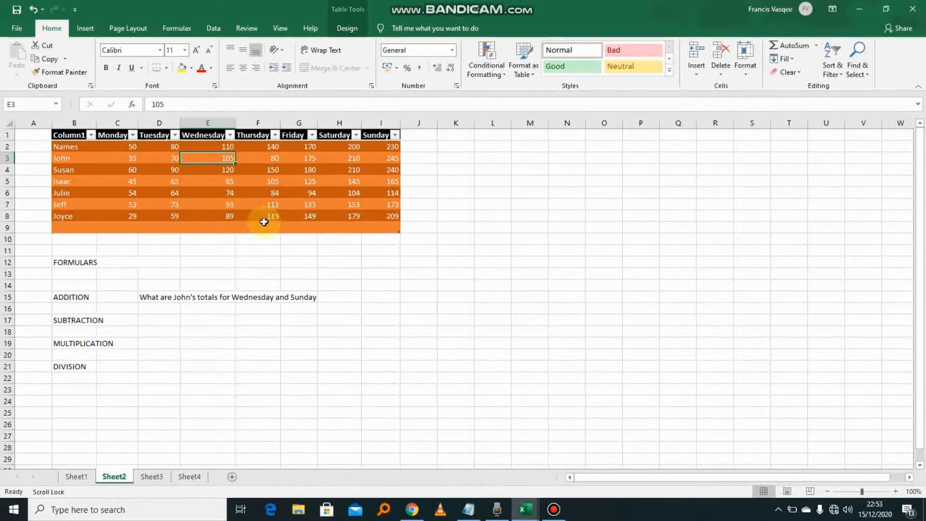
click(371, 297)
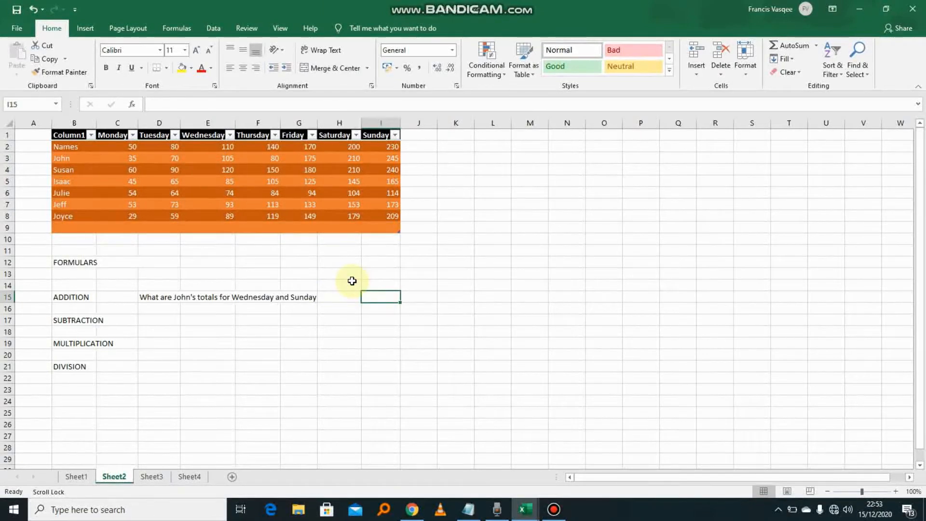
text(=)
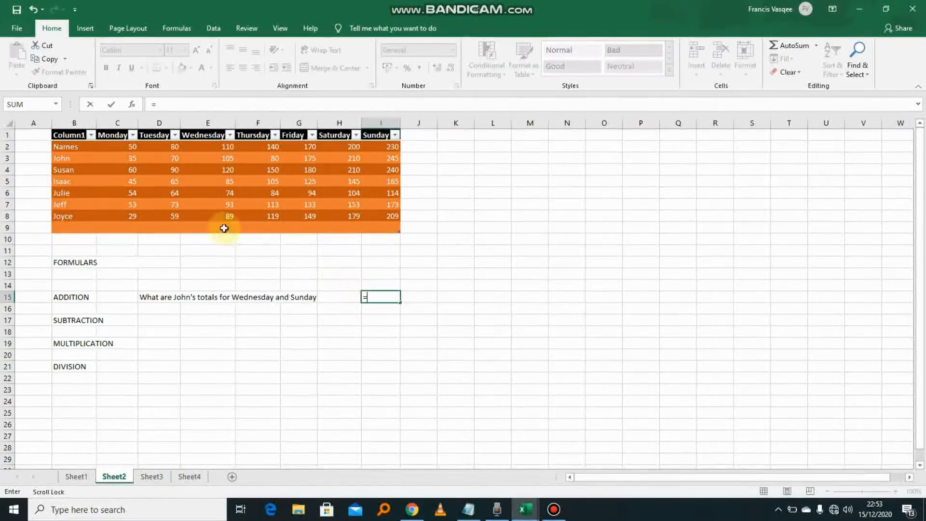
- Enter =E3+I3 in I15, adding the Wednesday and Sunday scores to give 350
click(224, 160)
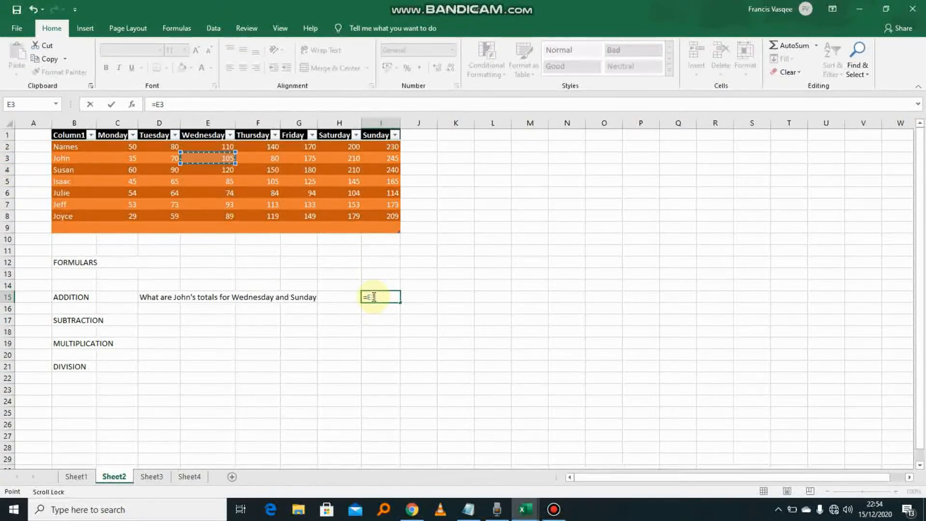
text(+)
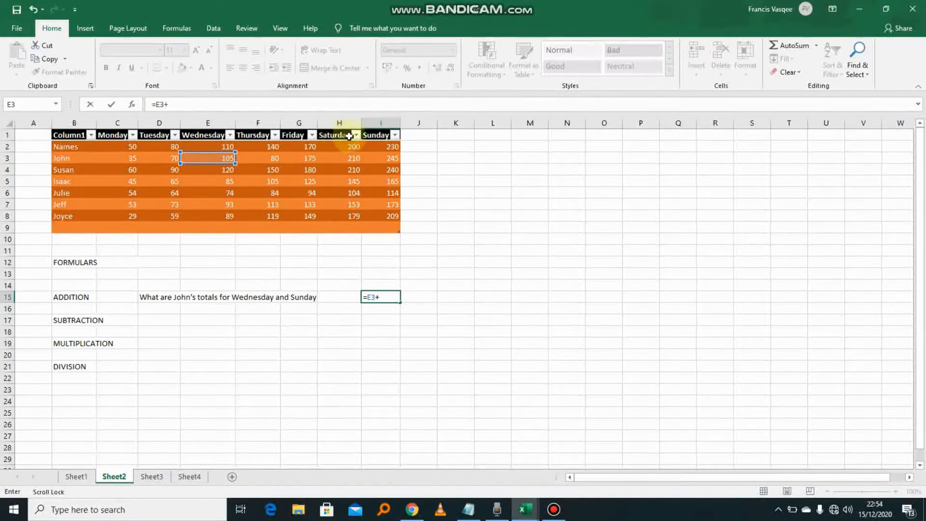
click(392, 159)
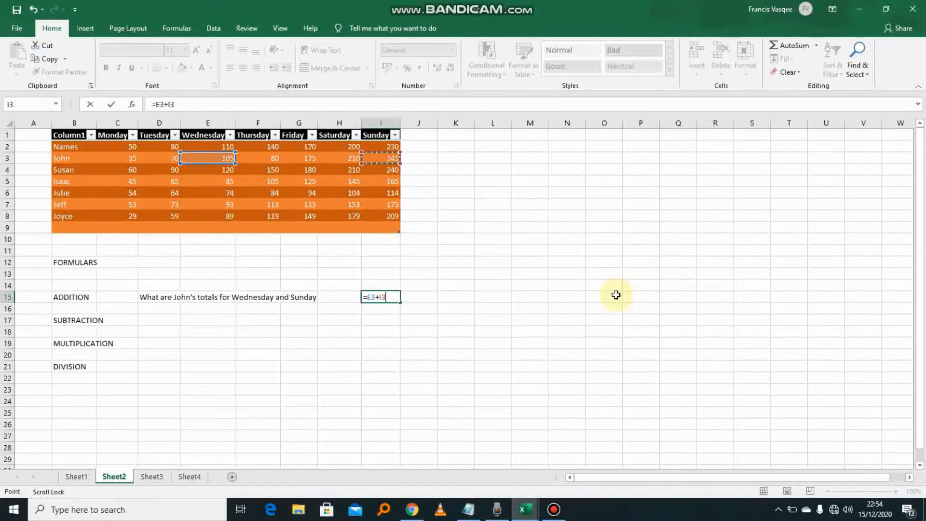
key(BackSpace)
key(BackSpace)
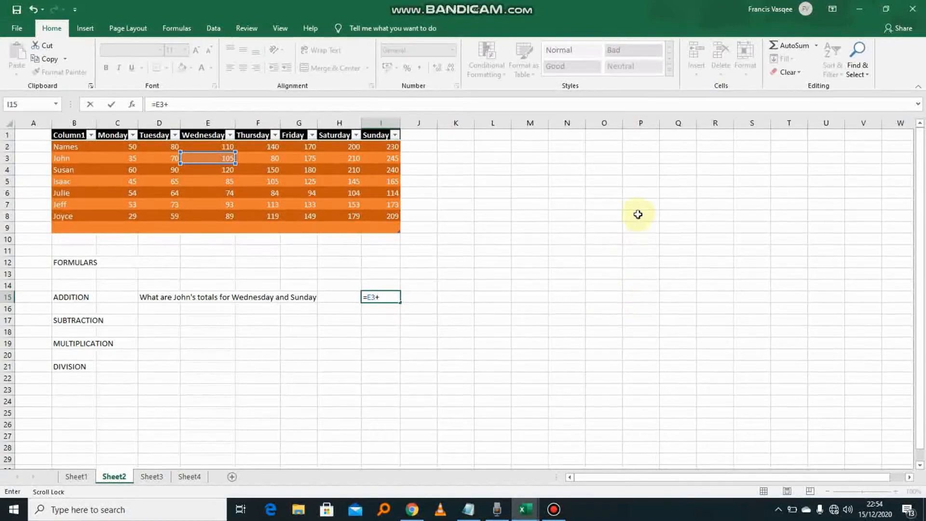
text(I3)
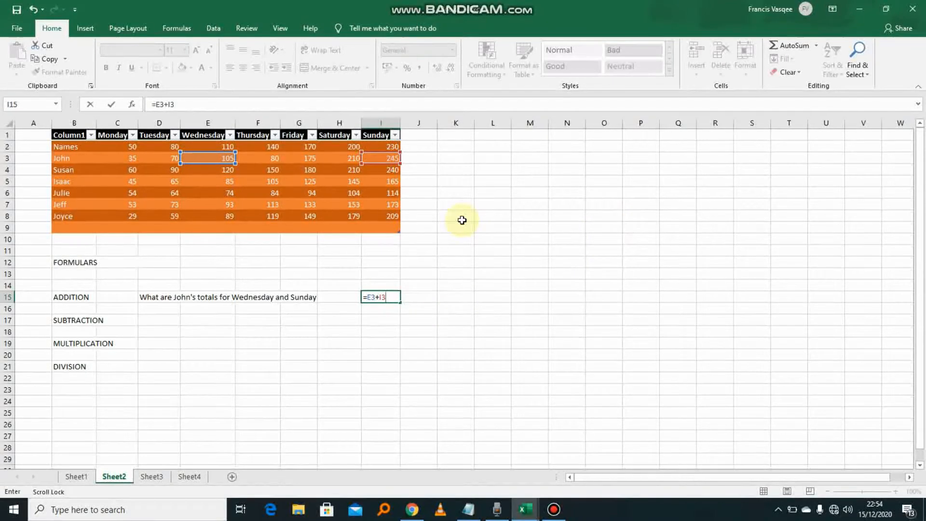
key(Return)
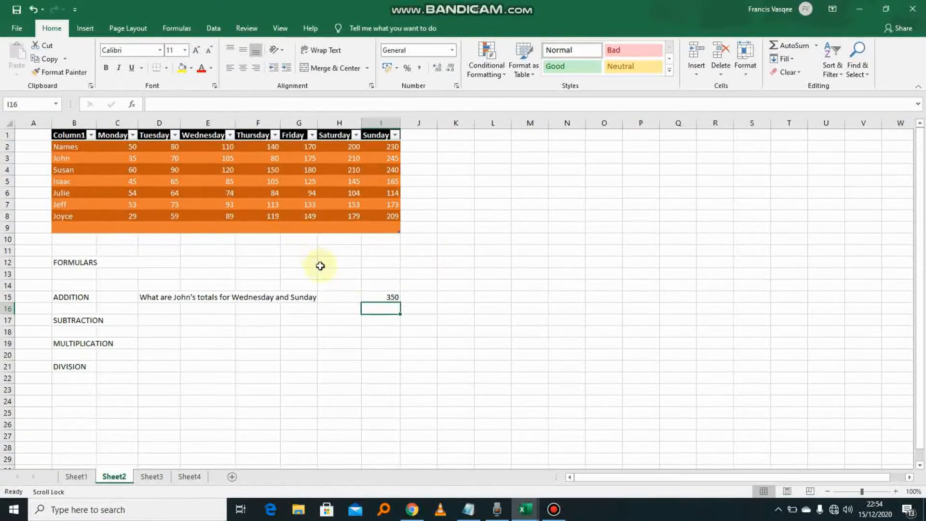
- Try a scratch number in K15, then clear it so K15 stays empty
click(392, 298)
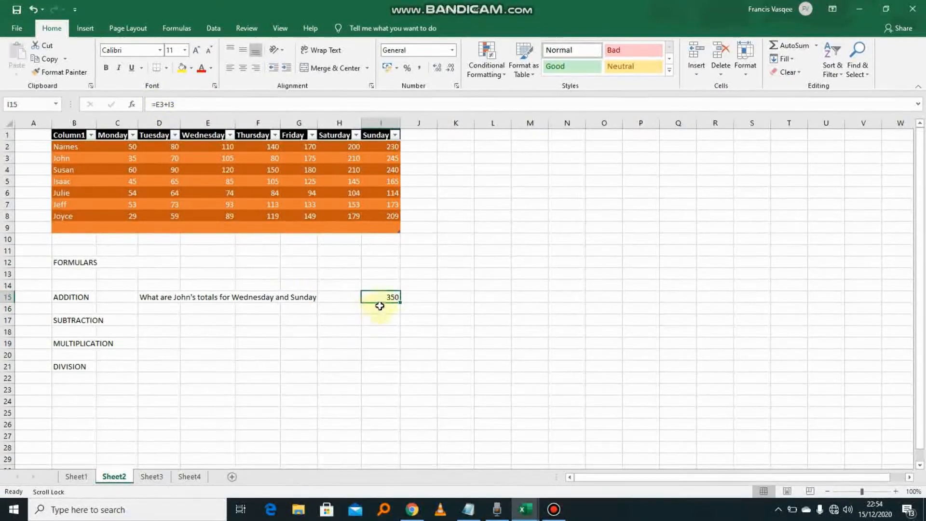
click(450, 296)
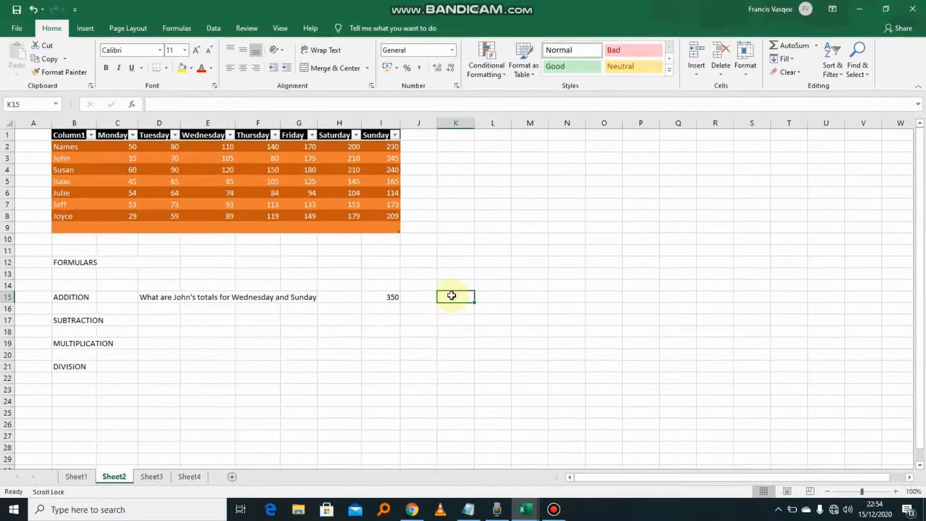
text(45)
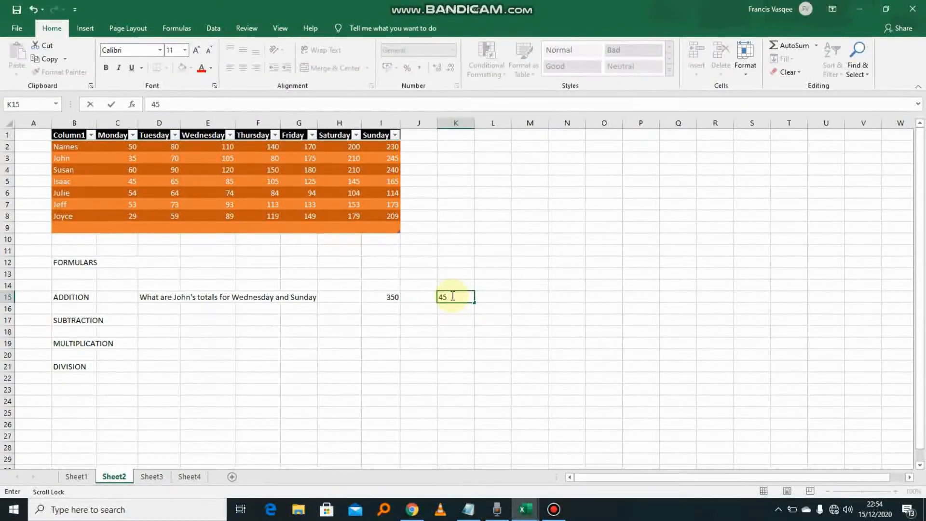
key(BackSpace)
key(BackSpace)
click(482, 347)
click(470, 298)
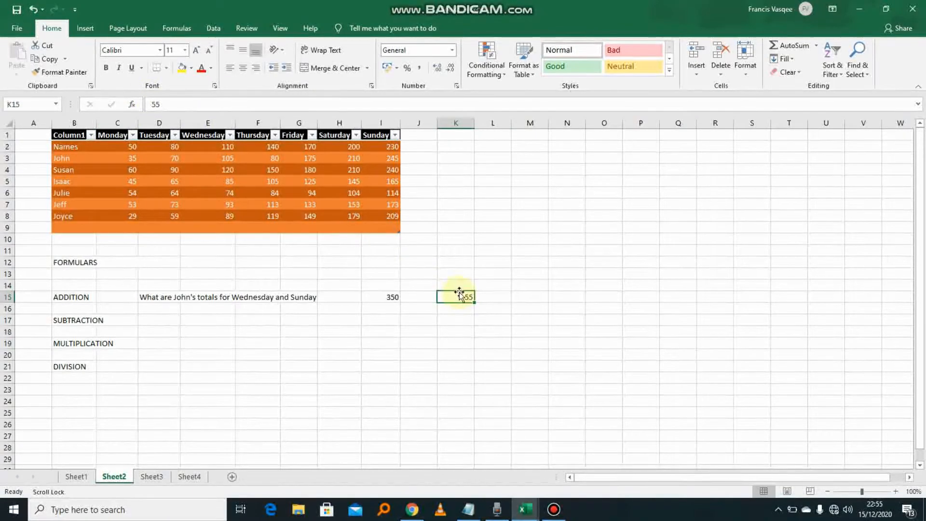
key(BackSpace)
click(322, 359)
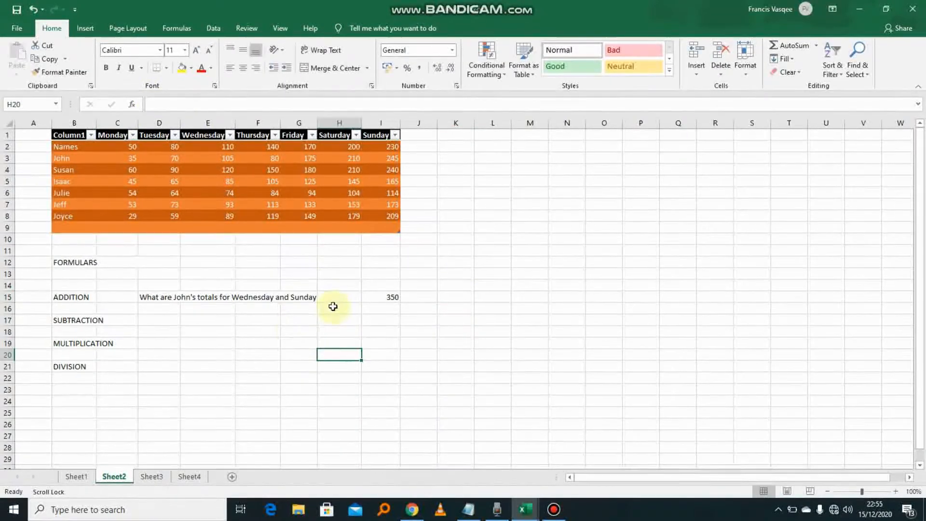
- Review the I15 answer and the Saturday H8 and Tuesday D8 values, then select I17
click(389, 298)
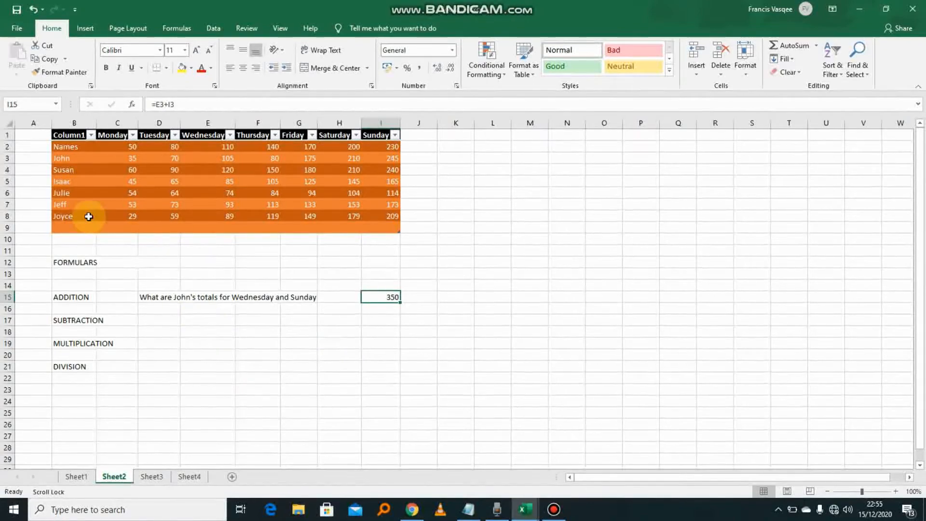
click(357, 218)
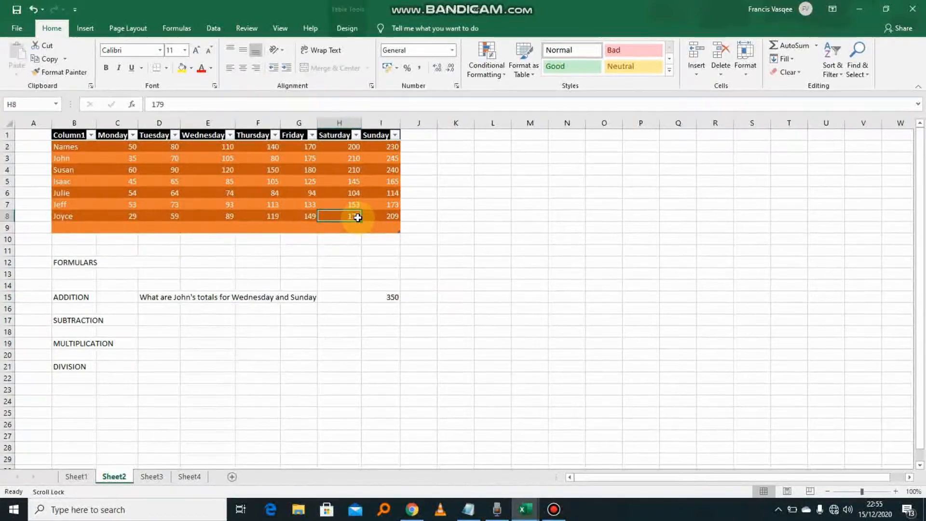
click(172, 217)
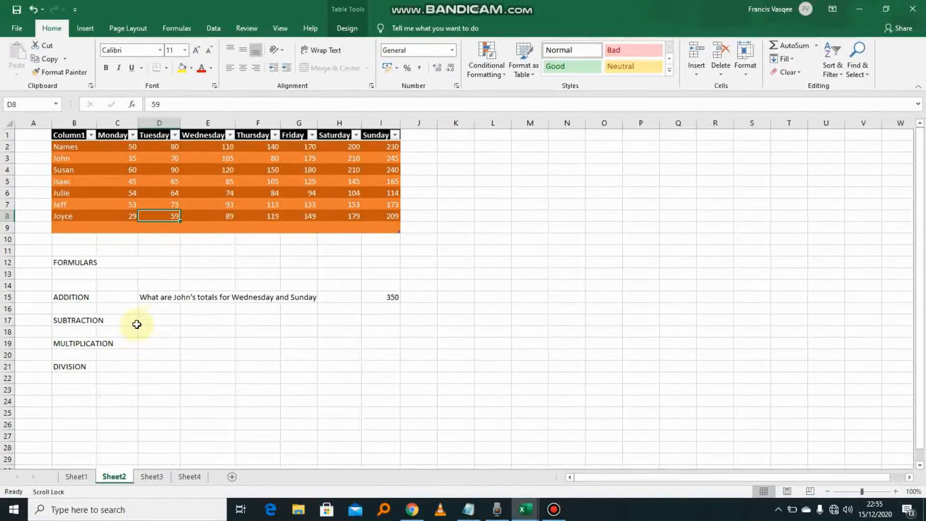
click(390, 321)
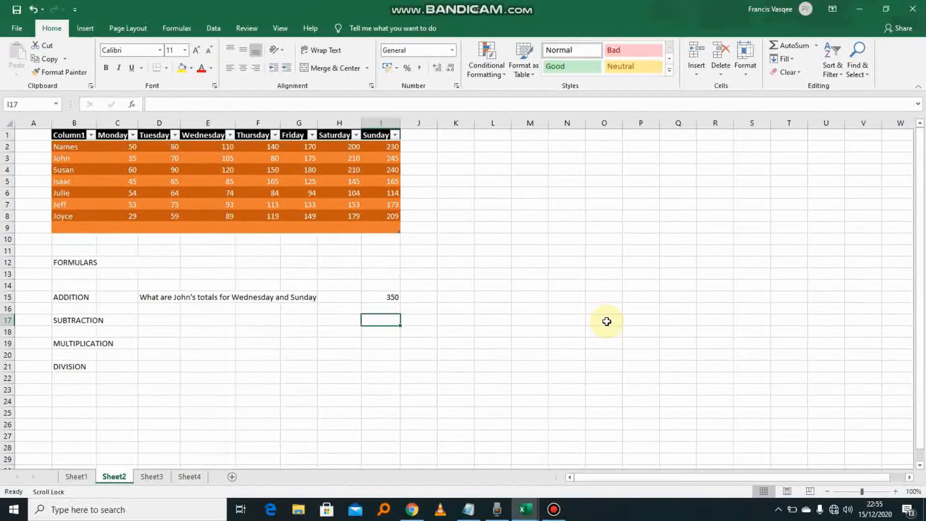
- Type 'Difference between Saturday and Tuesday' into D17, correcting the typos along the way
click(164, 320)
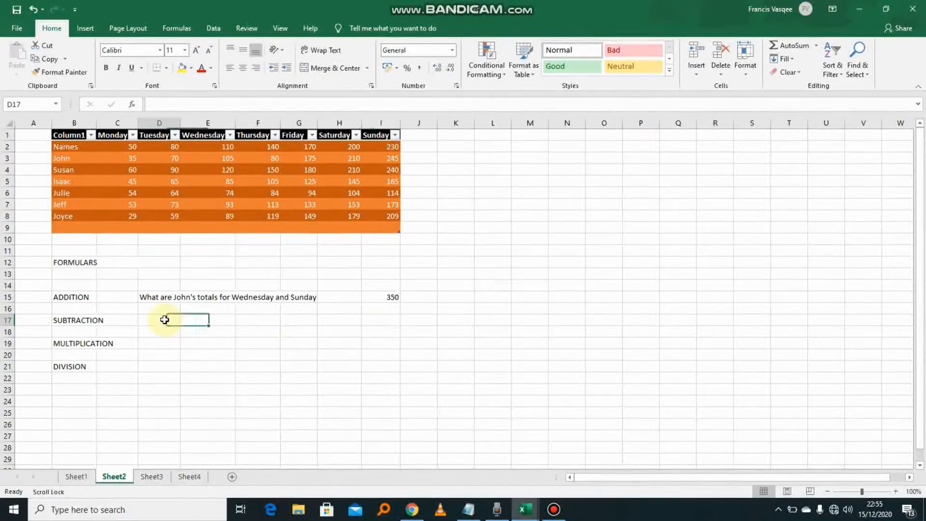
text(Differen)
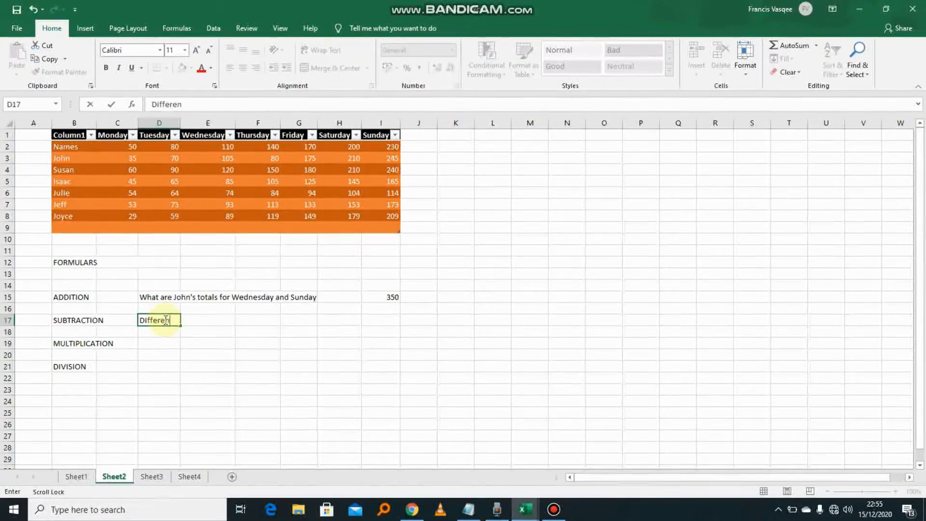
text(ce bwtwee)
key(BackSpace)
key(BackSpace)
key(BackSpace)
key(BackSpace)
key(BackSpace)
key(BackSpace)
text(e betee)
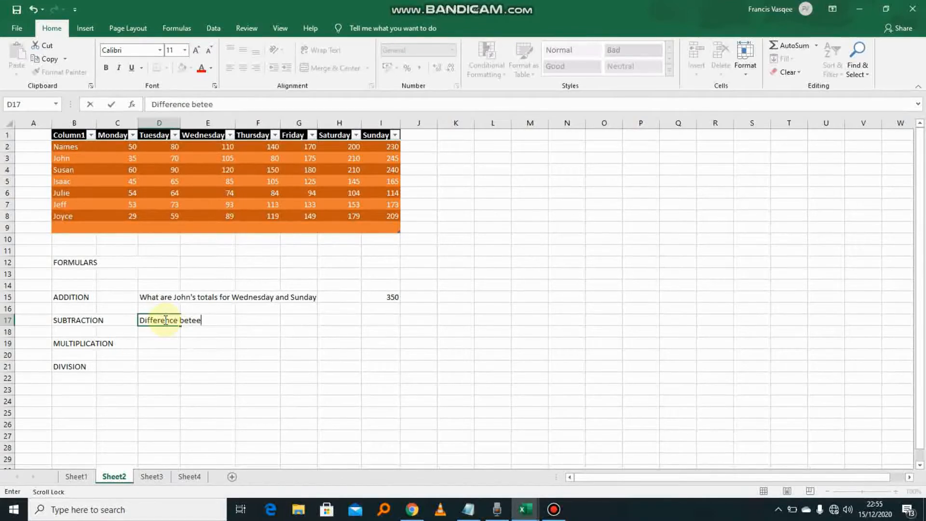
key(BackSpace)
key(BackSpace)
key(BackSpace)
key(BackSpace)
key(BackSpace)
key(BackSpace)
key(BackSpace)
key(BackSpace)
key(BackSpace)
key(BackSpace)
key(BackSpace)
key(BackSpace)
key(BackSpace)
key(BackSpace)
key(BackSpace)
key(BackSpace)
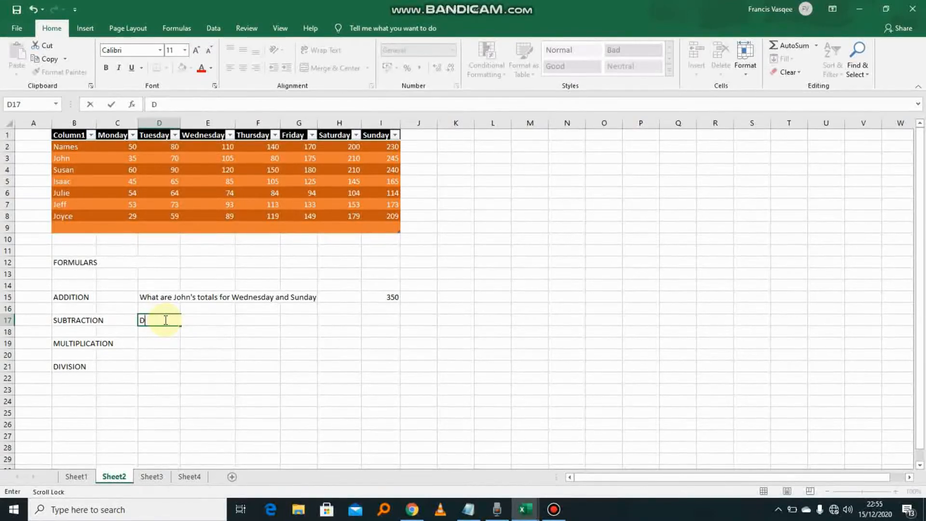
text(ifference betwenn)
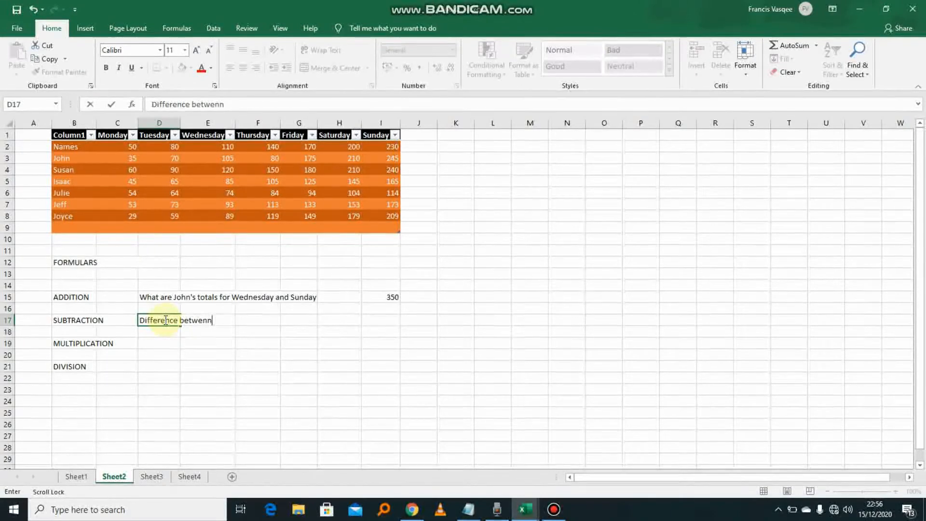
key(BackSpace)
key(BackSpace)
text(en)
text(saturday a)
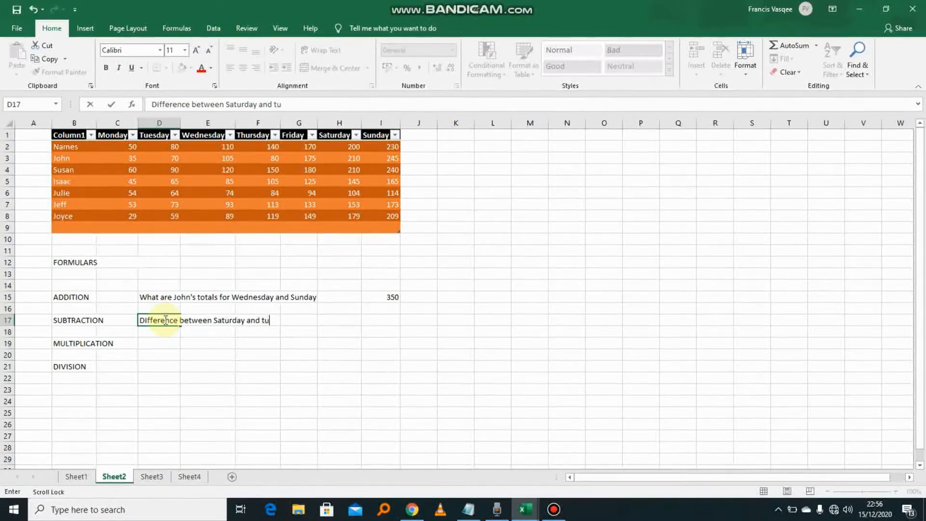
text(day)
- Enter =H8-D8 in I17 so the subtraction answer shows 120
click(379, 318)
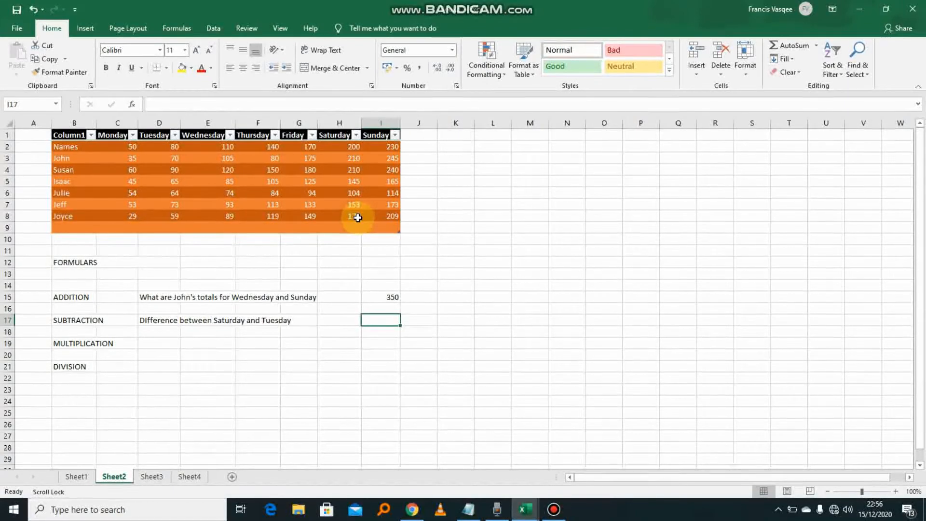
double_click(379, 320)
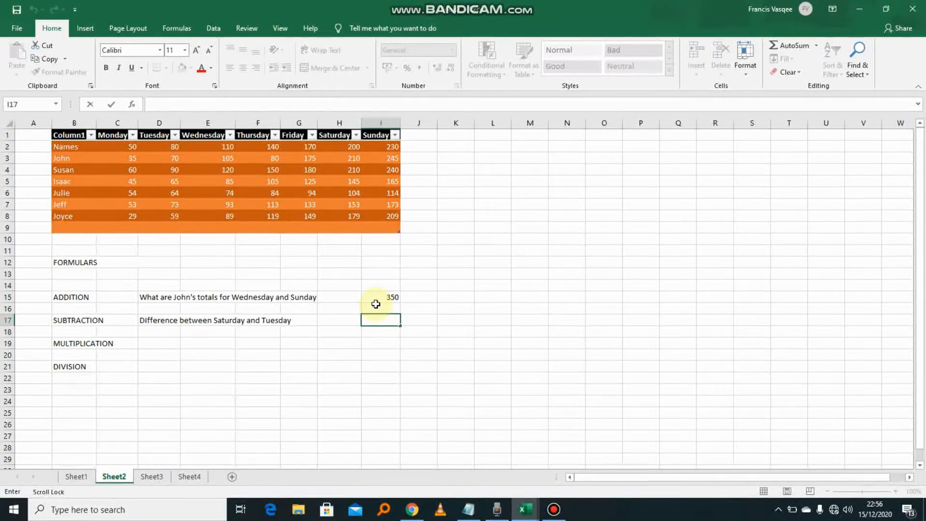
text(=)
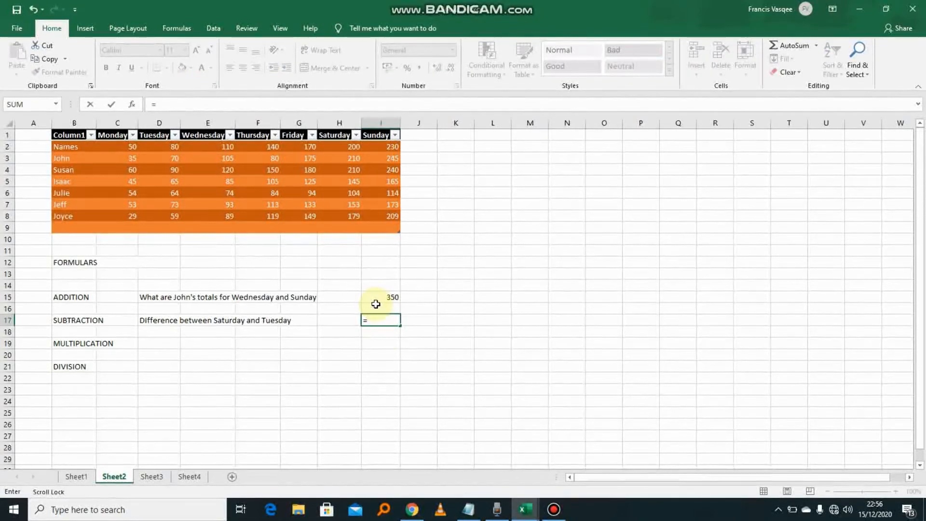
text(h8)
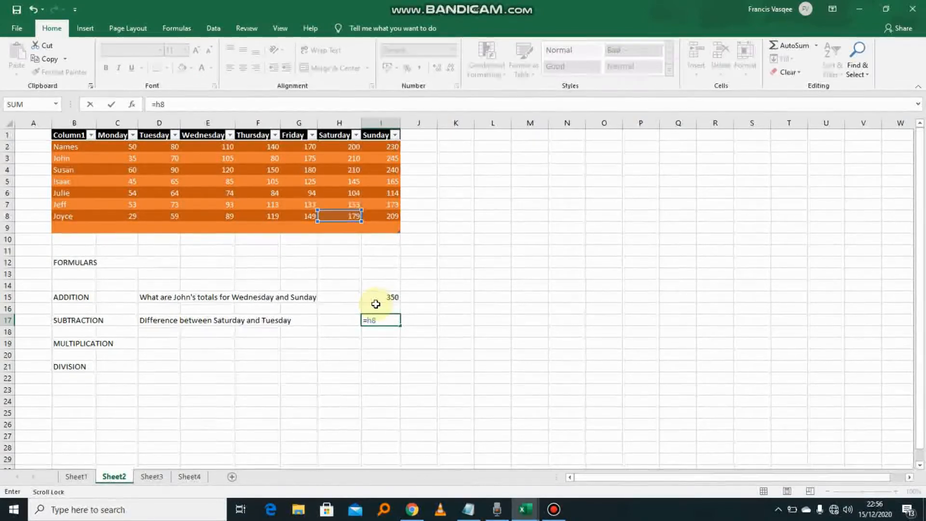
text(-)
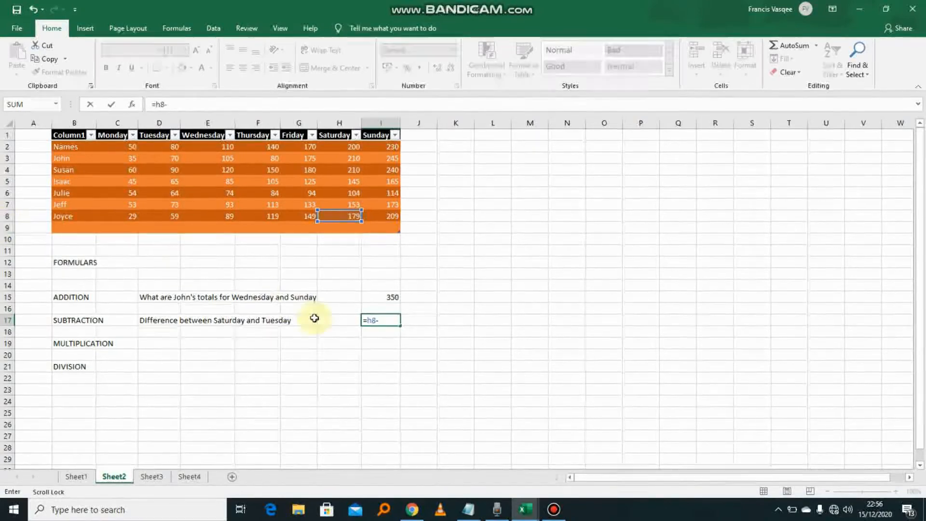
text(d8)
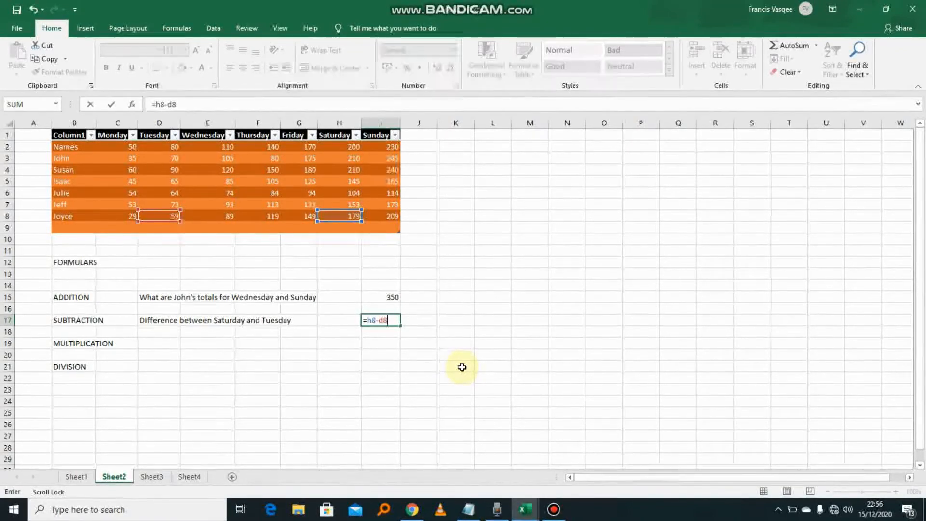
key(Return)
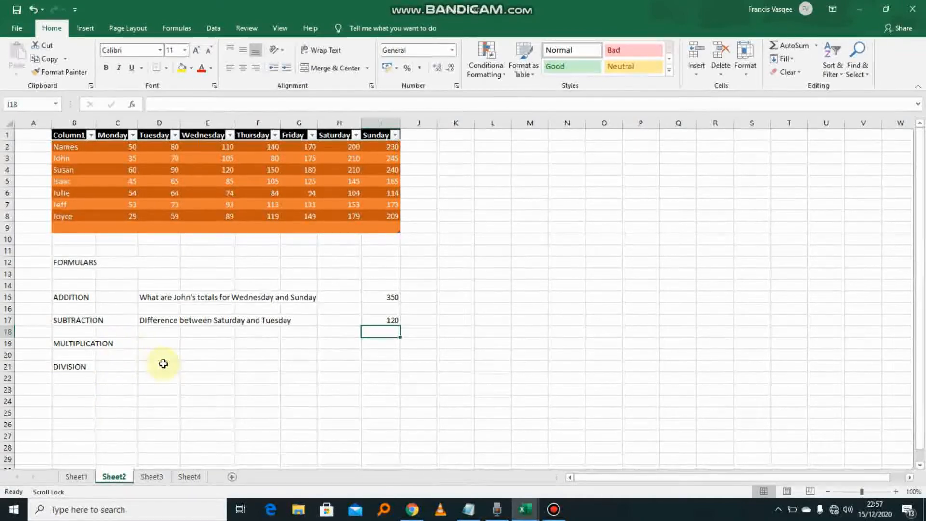
- Type a question into D19 about one listed person's first 2 entries
click(153, 344)
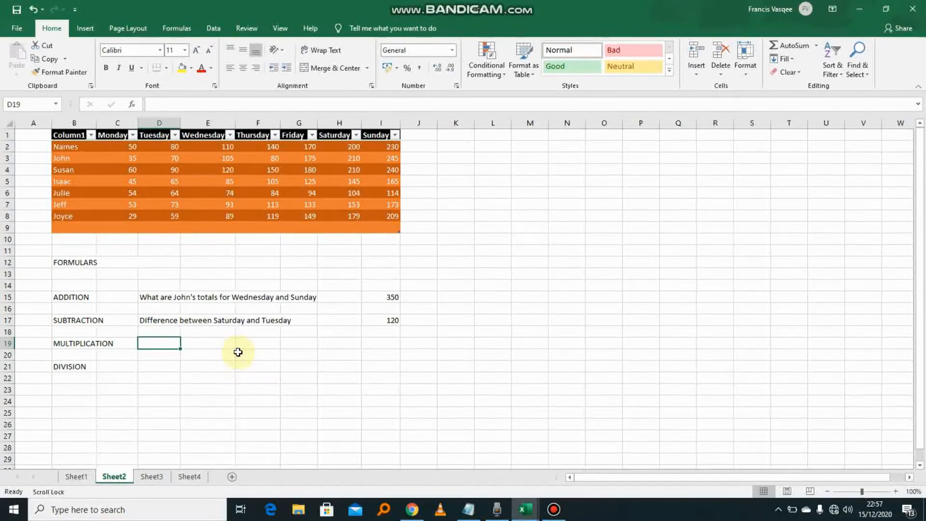
text(Jeff's fir)
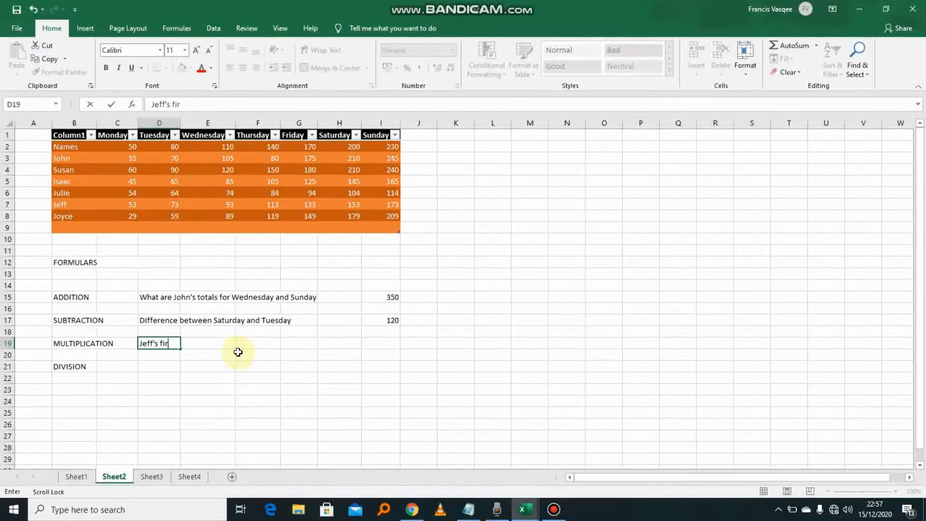
text(st 2 entries)
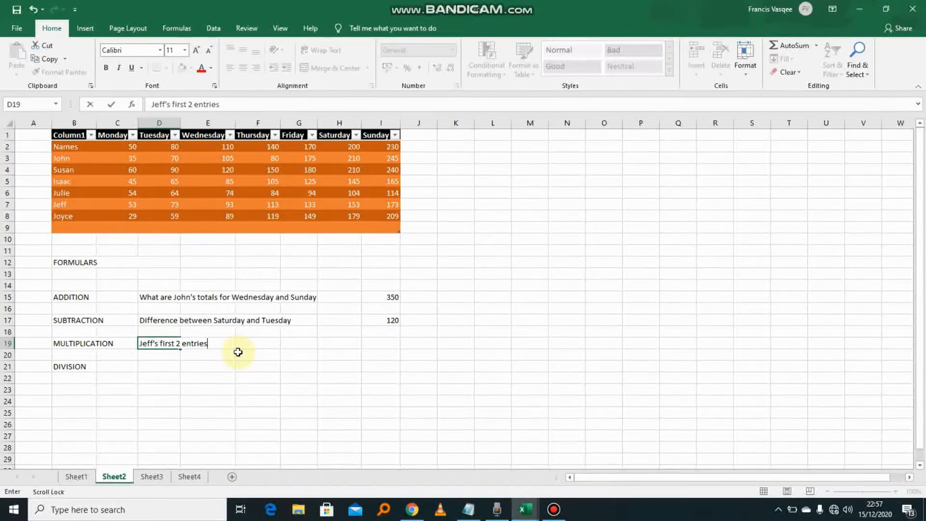
click(376, 344)
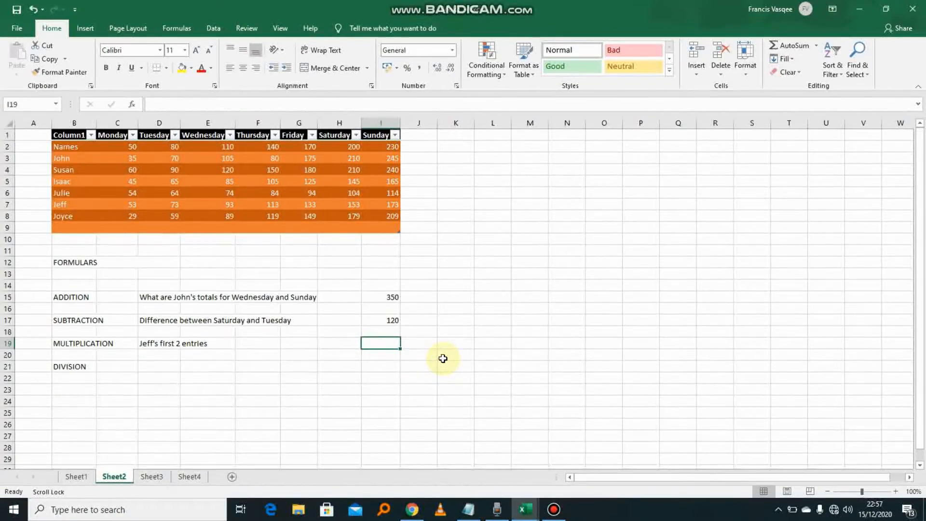
- Enter =C7*D7 in I19, multiplying the first two entries to give 3869
text(=)
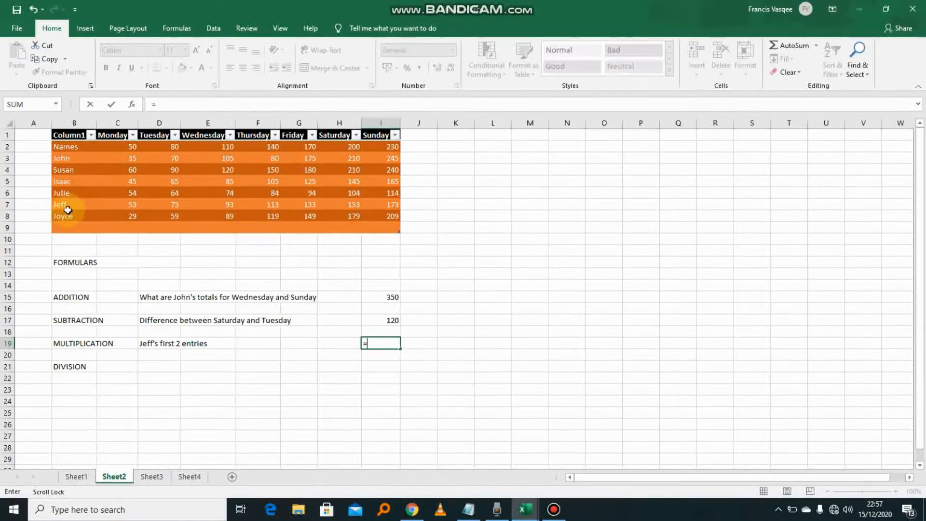
click(140, 194)
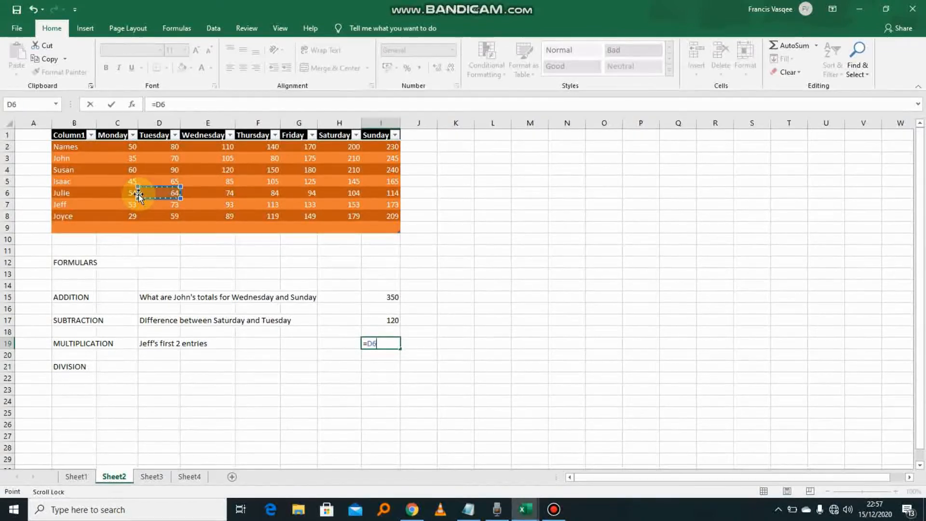
click(126, 193)
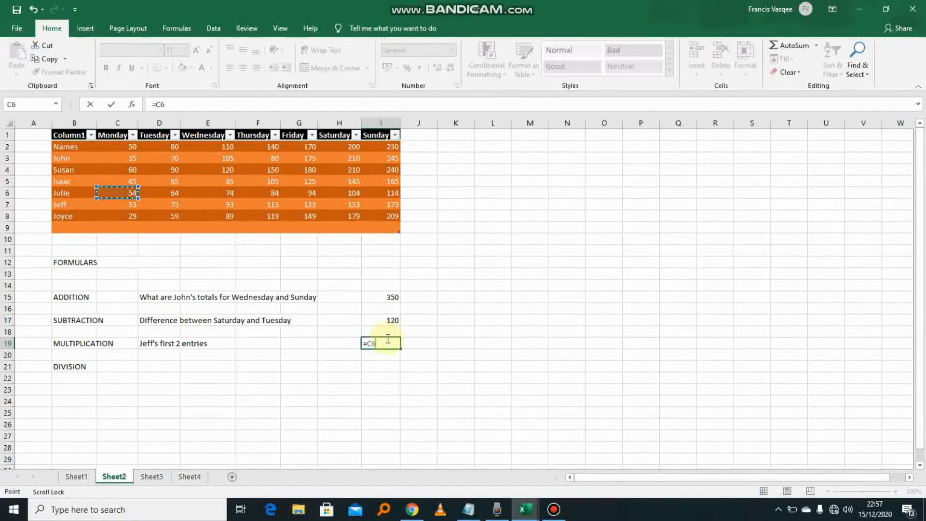
text(x)
key(BackSpace)
text(*)
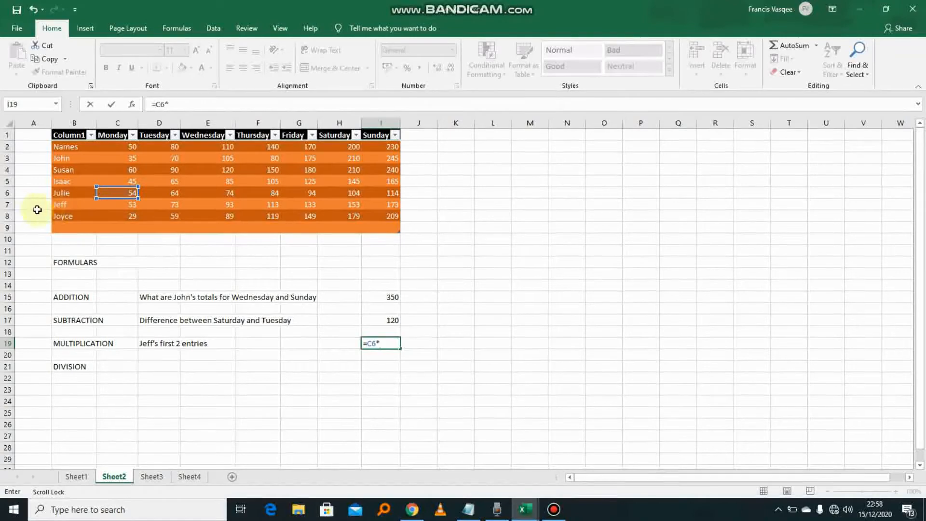
click(376, 344)
key(BackSpace)
text(7)
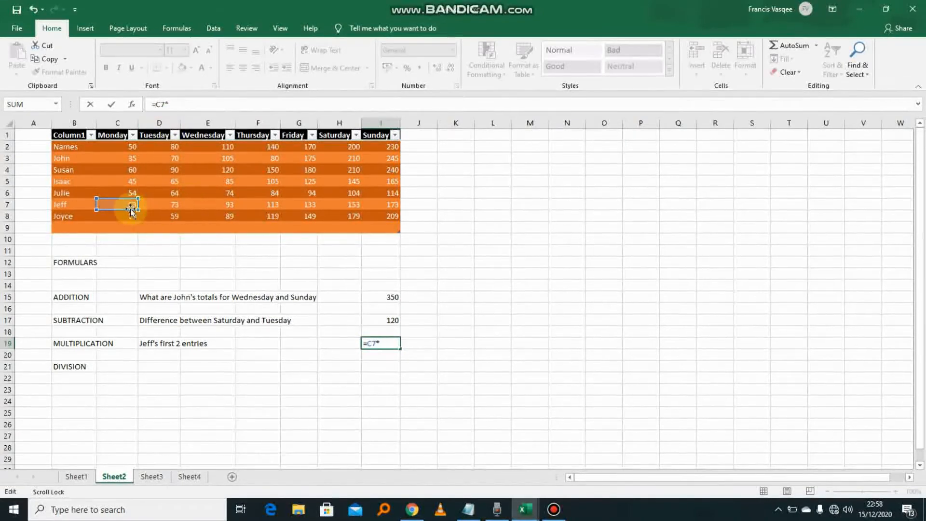
text(d7)
key(Return)
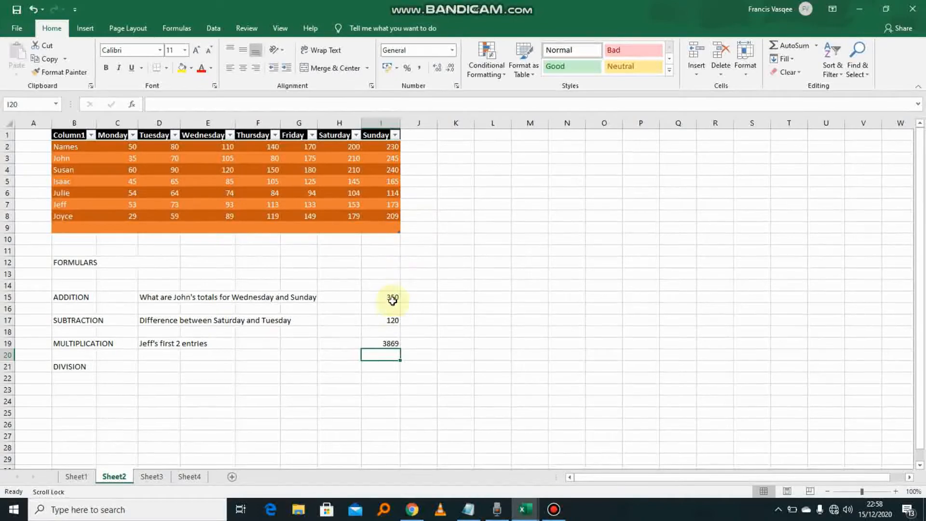
click(392, 341)
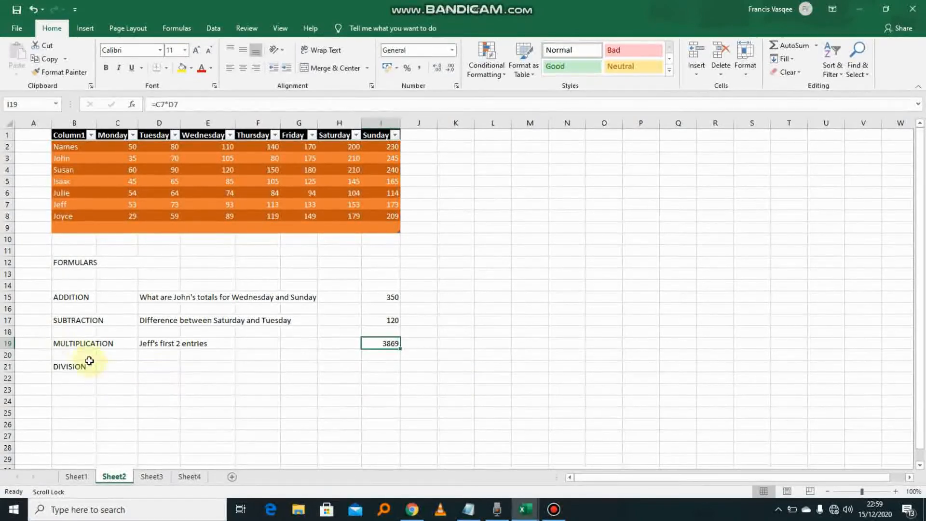
- Type the question about dividing one person's Monday and Thursday entries into D21, then begin I21's formula
click(153, 366)
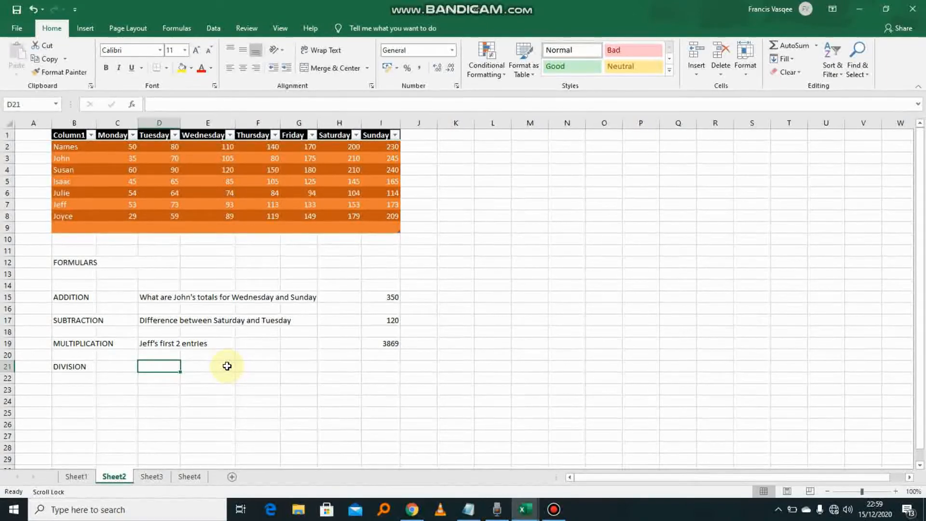
text(Divide sus)
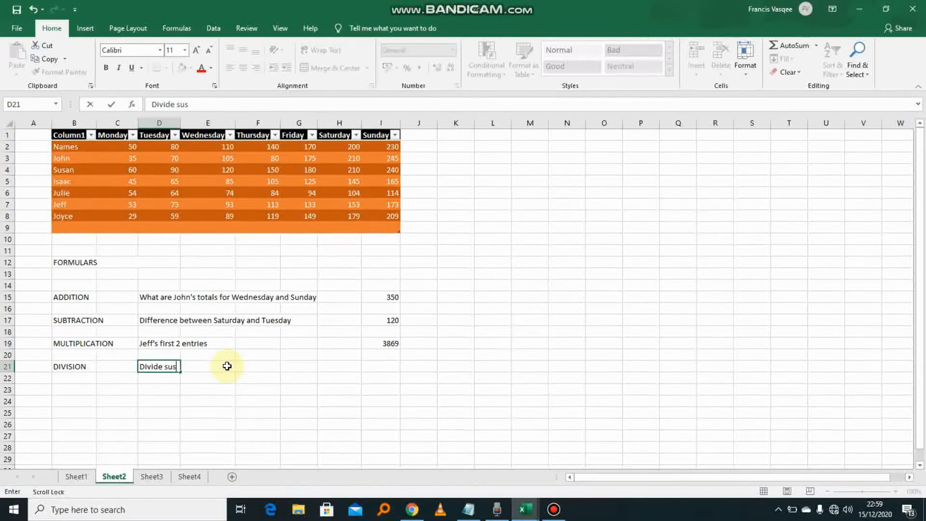
text(an's e)
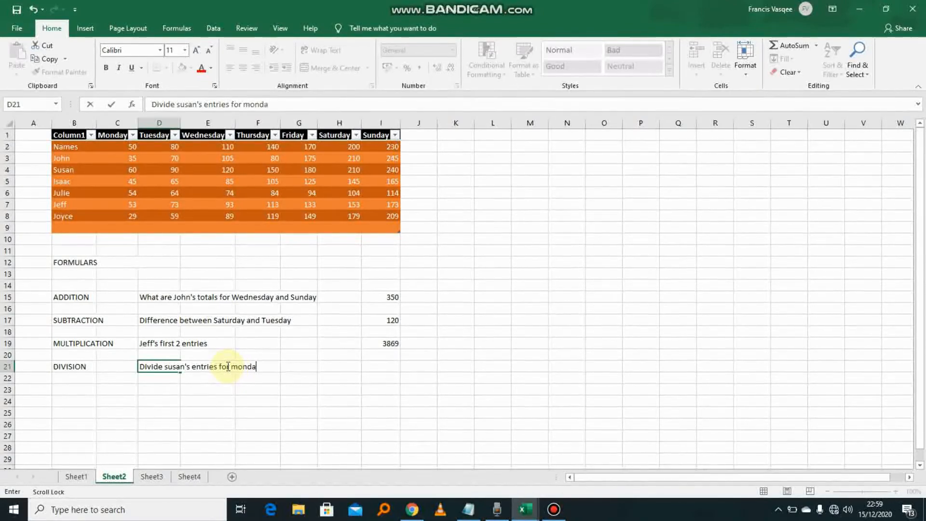
text(ntries for Monday and thr)
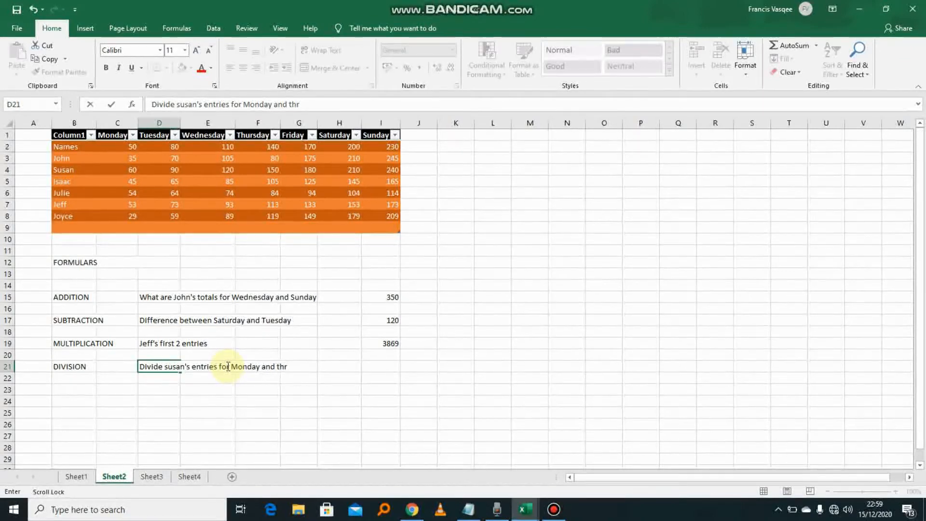
key(BackSpace)
text(ursday)
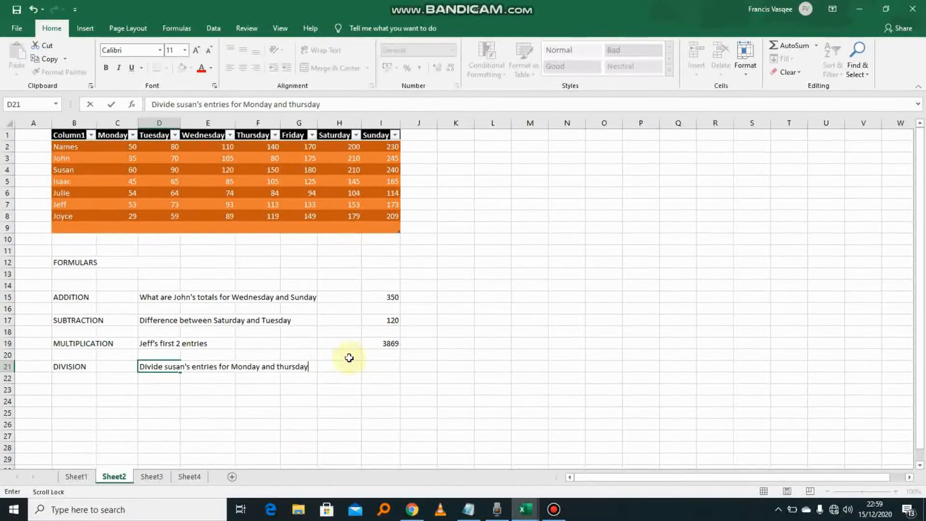
click(388, 366)
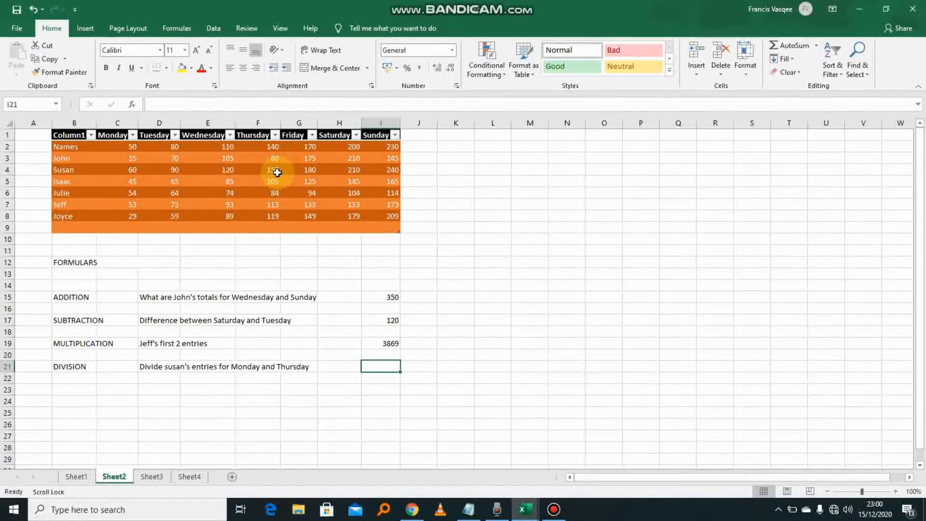
text(=)
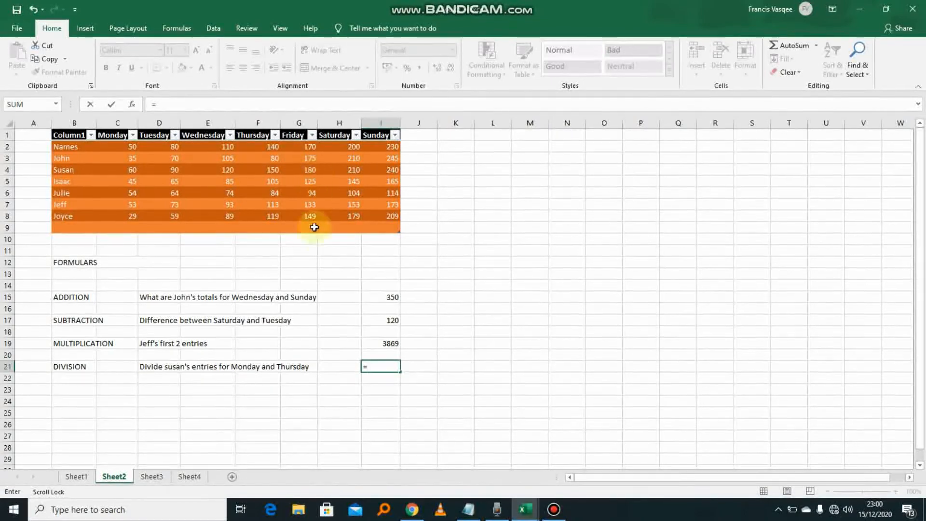
click(277, 367)
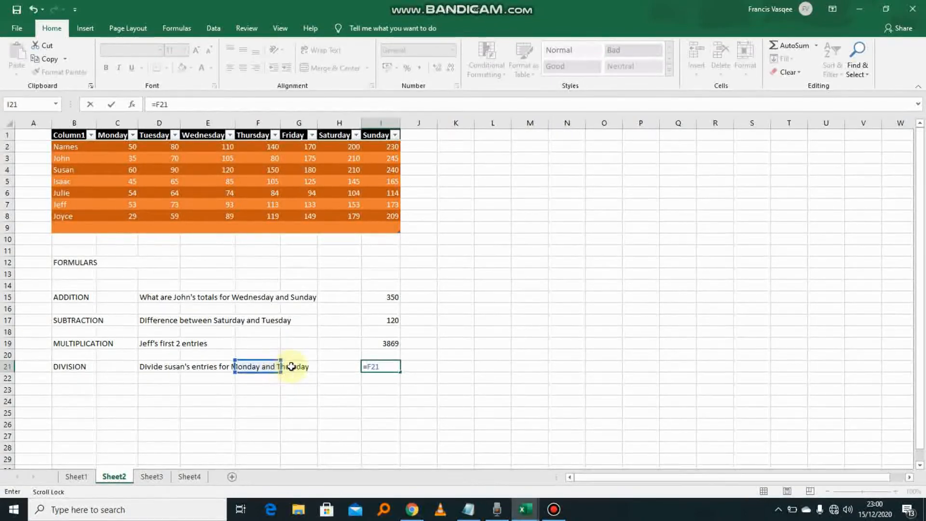
key(Return)
click(292, 367)
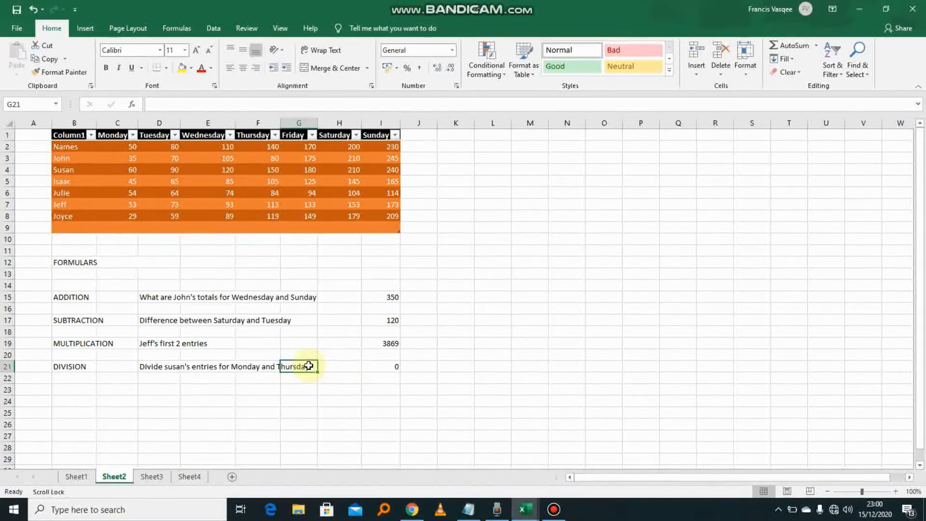
click(392, 367)
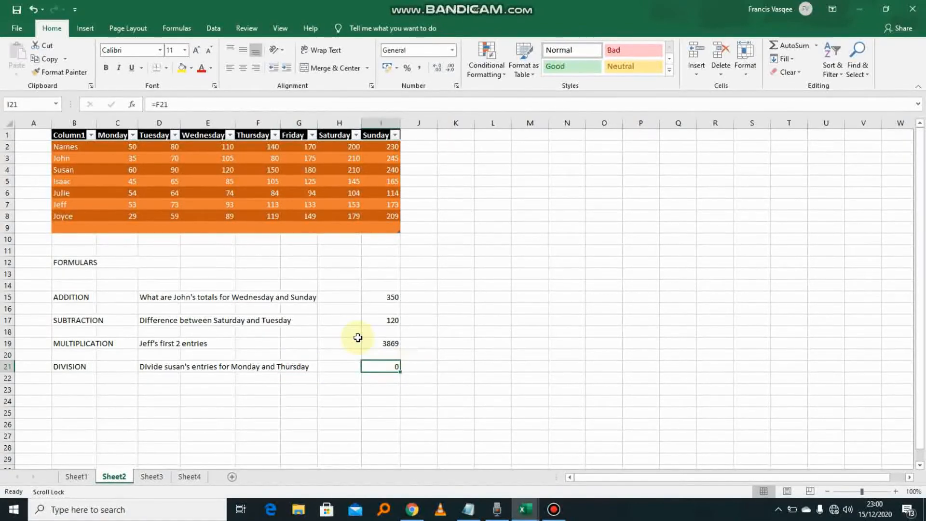
key(BackSpace)
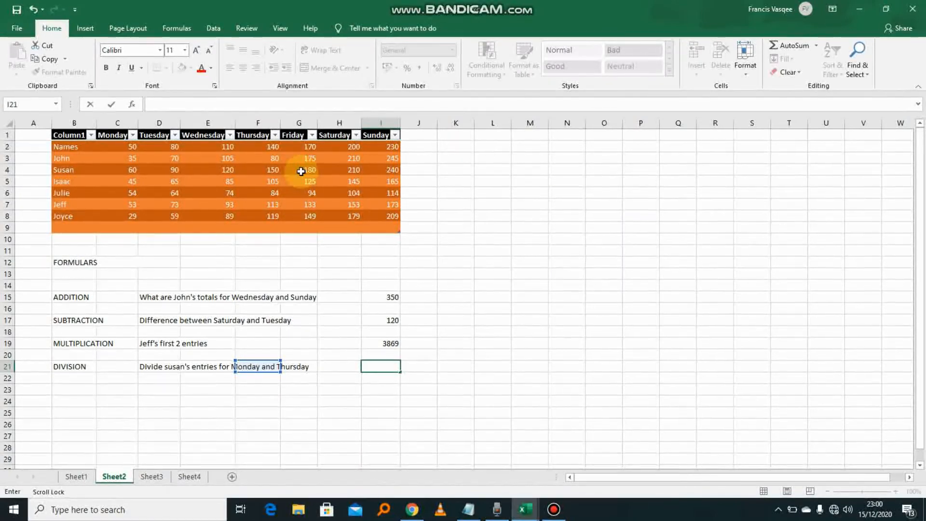
- Enter =G4/C4 in I21, dividing Friday's 180 by Monday's 60 to show 3
text(g3)
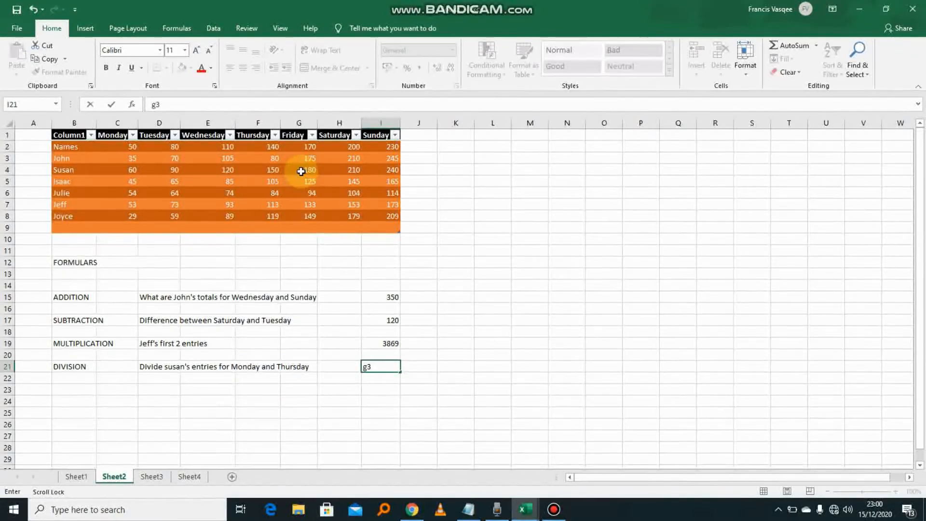
key(BackSpace)
key(BackSpace)
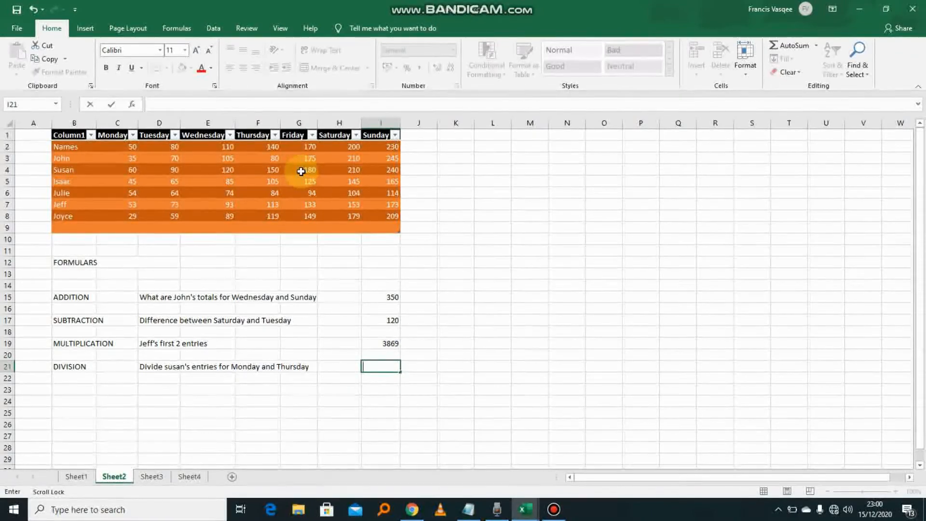
text(+)
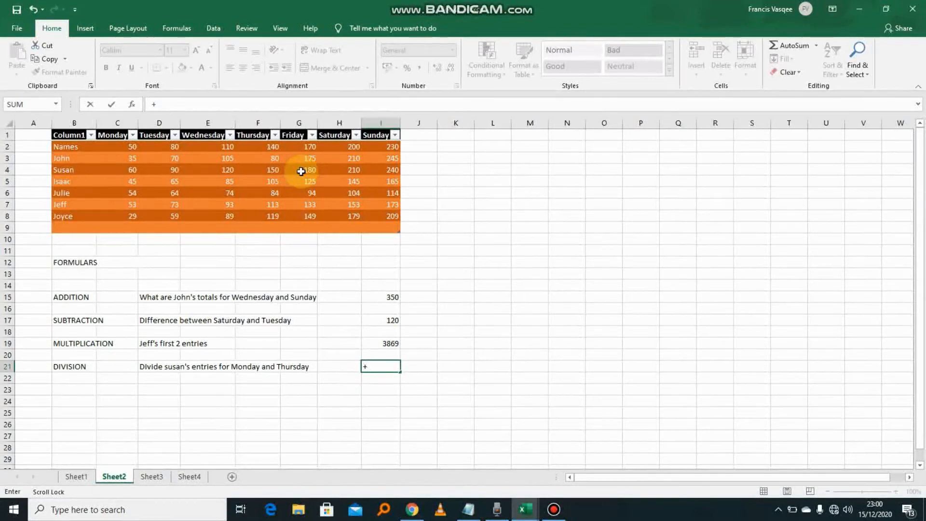
key(BackSpace)
text(=g3/)
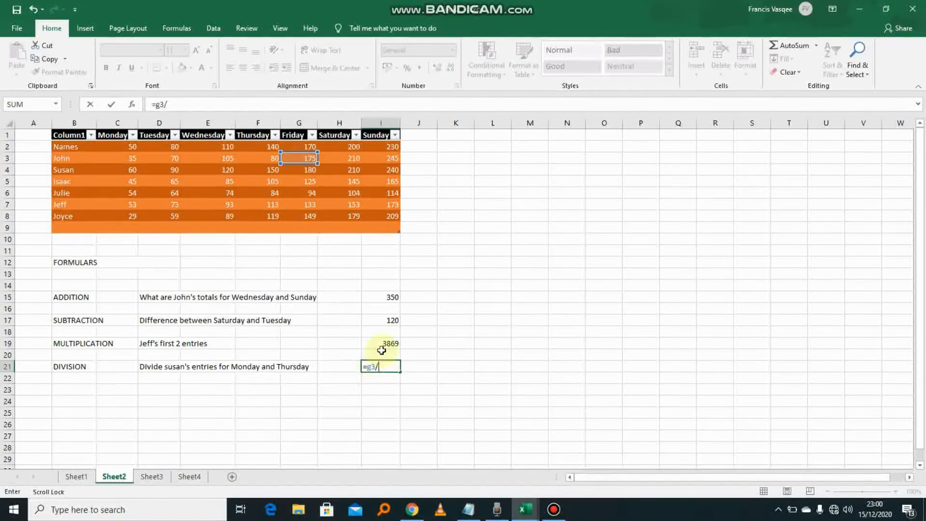
key(BackSpace)
key(BackSpace)
text(4)
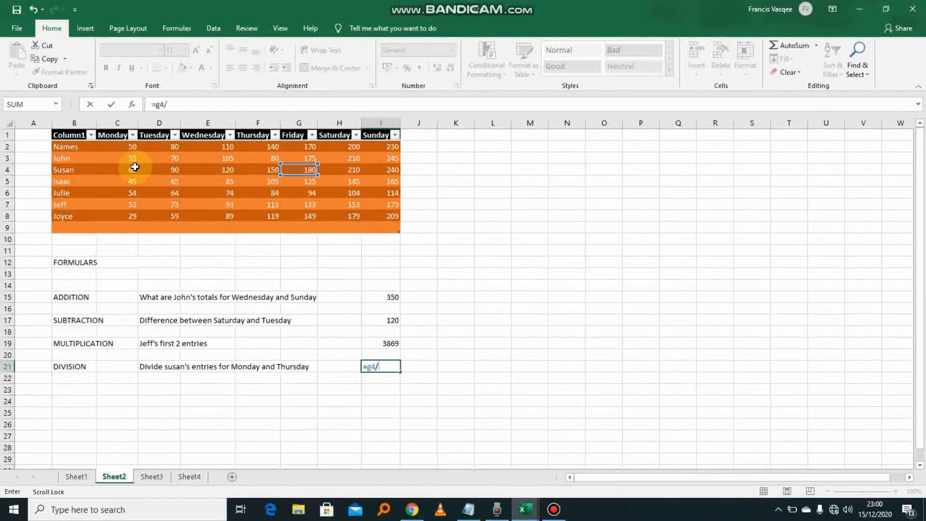
text(c4)
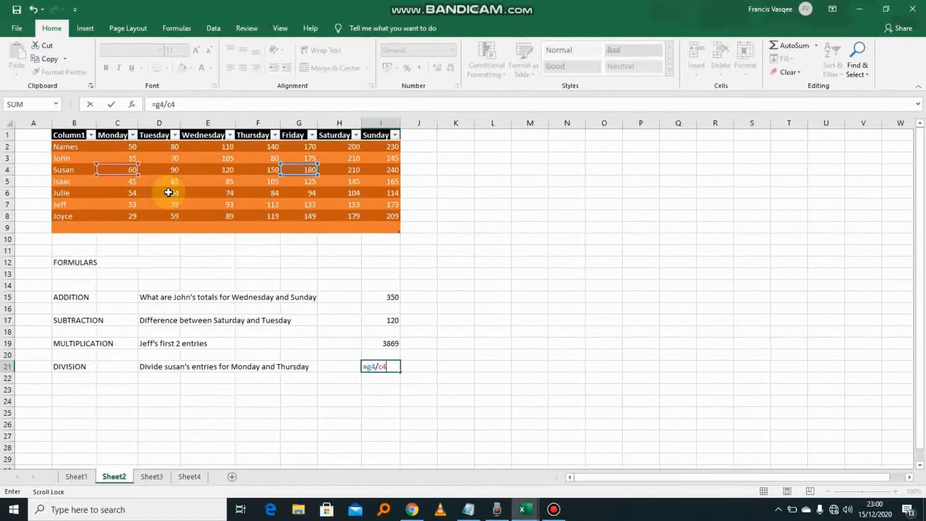
key(Return)
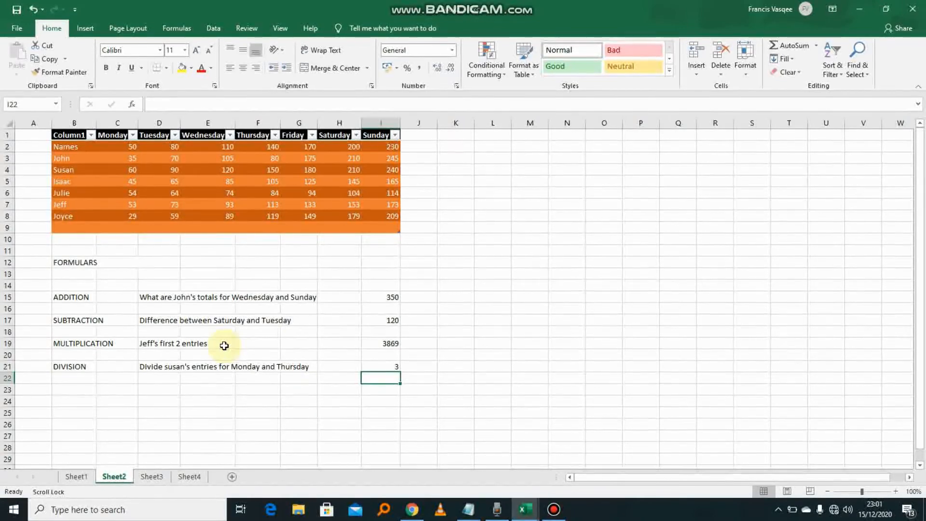
- Edit the division question in D21, trimming its last word 'Thursday' back to 'Thurs'
click(137, 367)
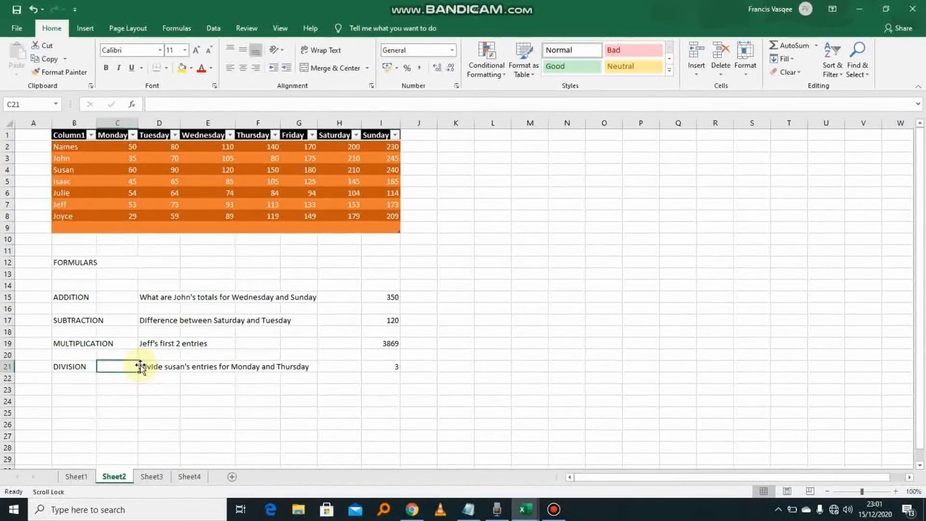
double_click(151, 367)
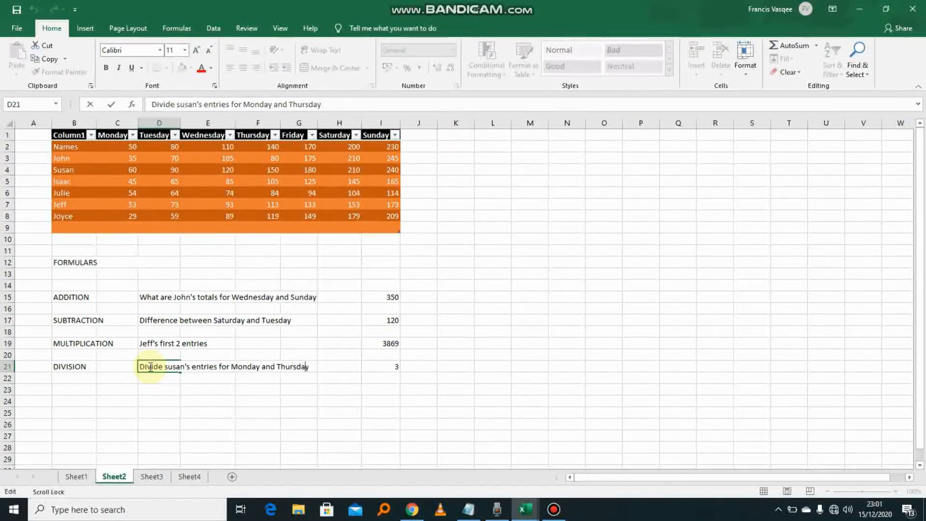
key(End)
key(BackSpace)
key(BackSpace)
key(BackSpace)
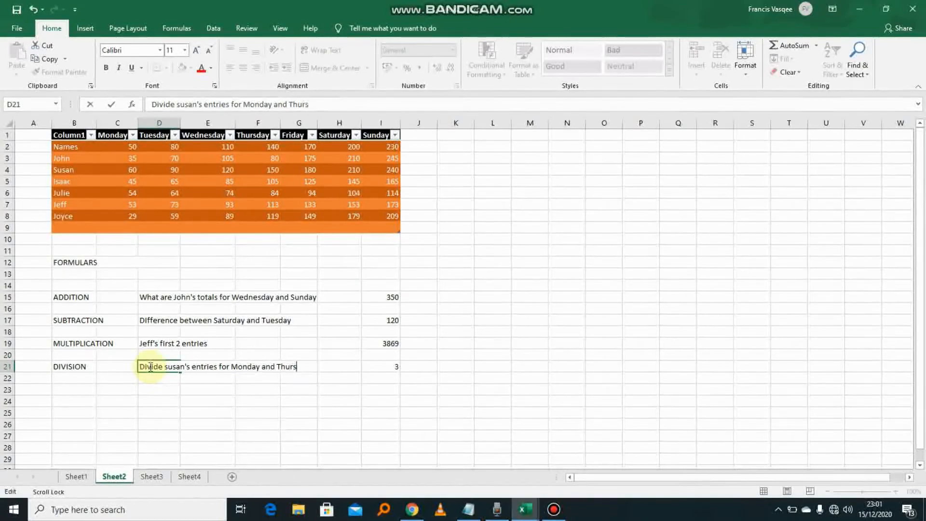